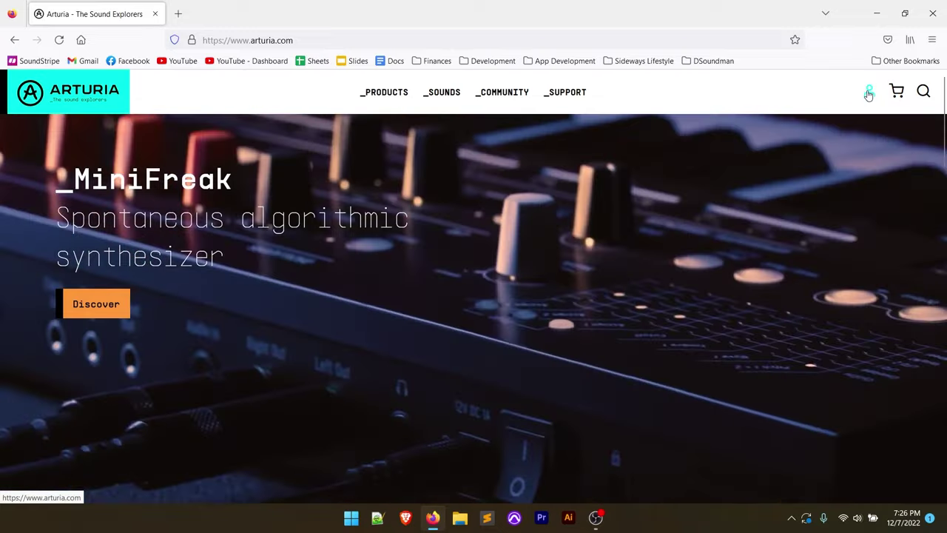
# Look over the Create Account page, then sign in with the Arturia account credentials
pyautogui.click(869, 93)
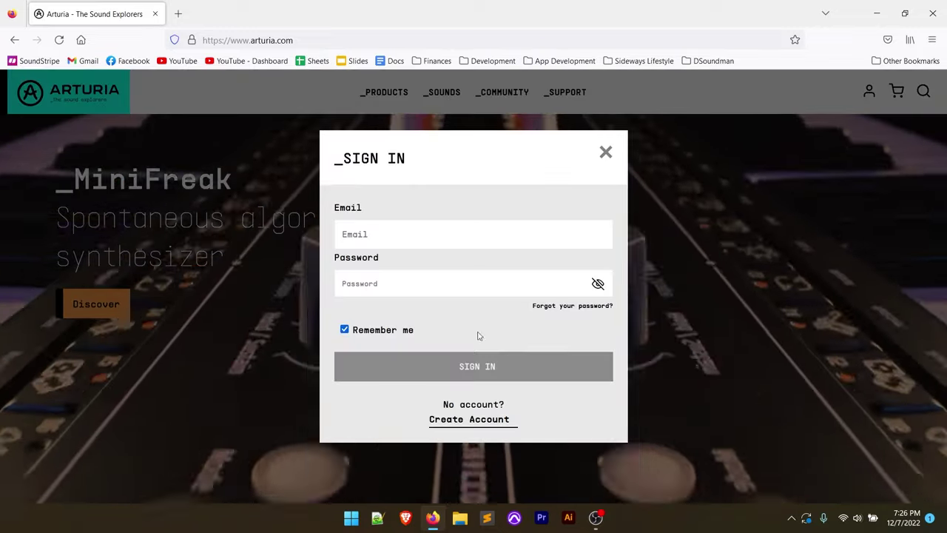
pyautogui.click(452, 422)
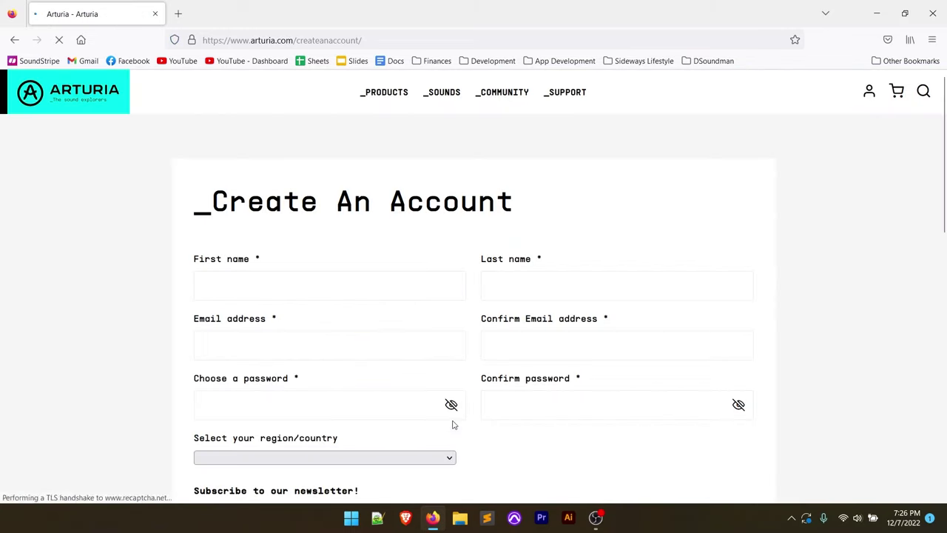
pyautogui.scroll(-3, 449, 341)
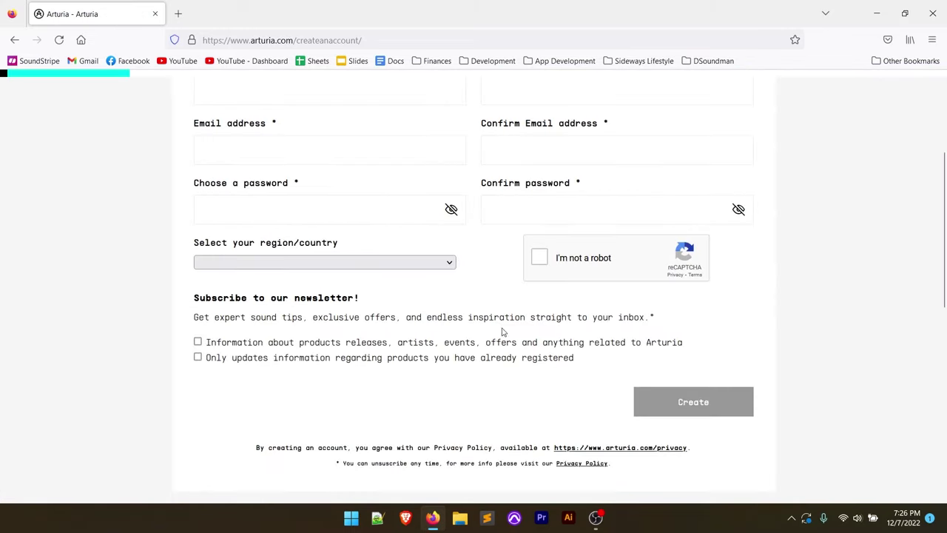
pyautogui.scroll(2, 558, 180)
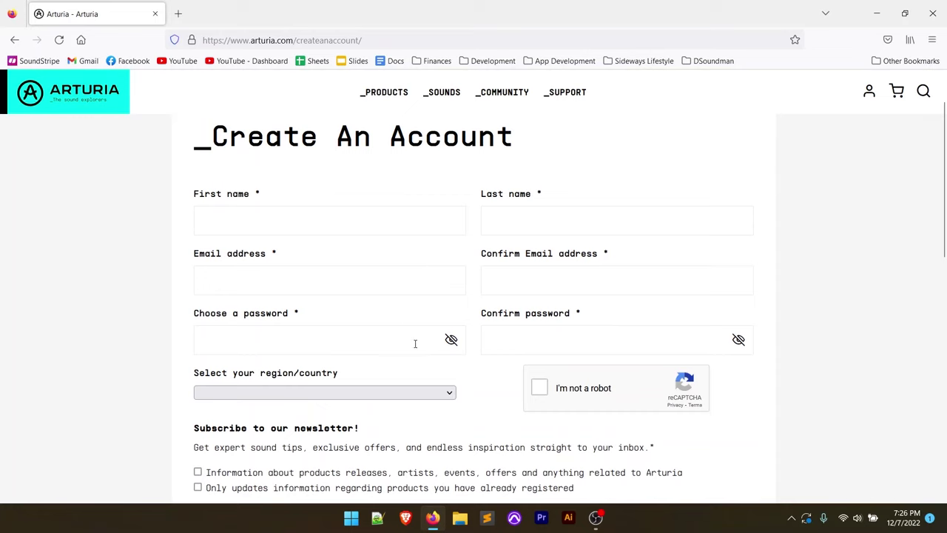
pyautogui.scroll(-4, 416, 343)
pyautogui.scroll(5, 679, 298)
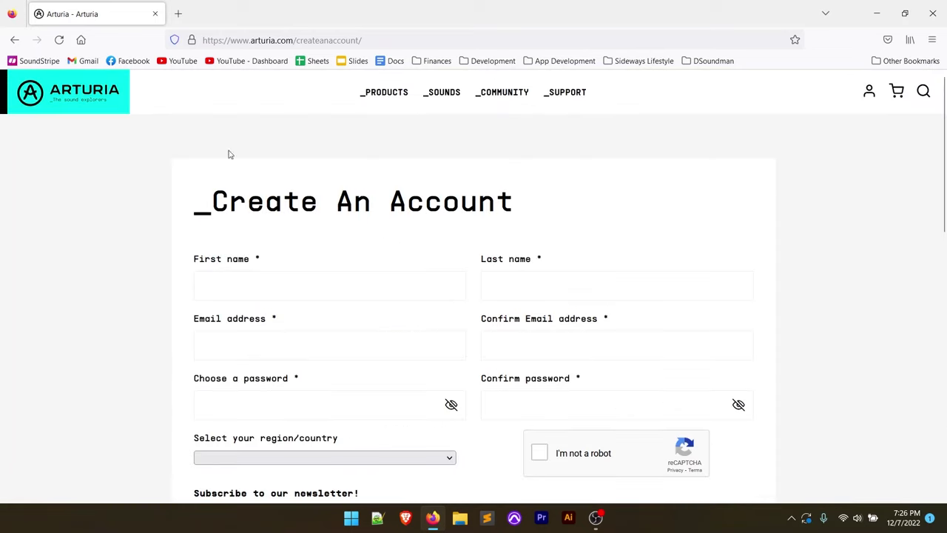
pyautogui.click(873, 93)
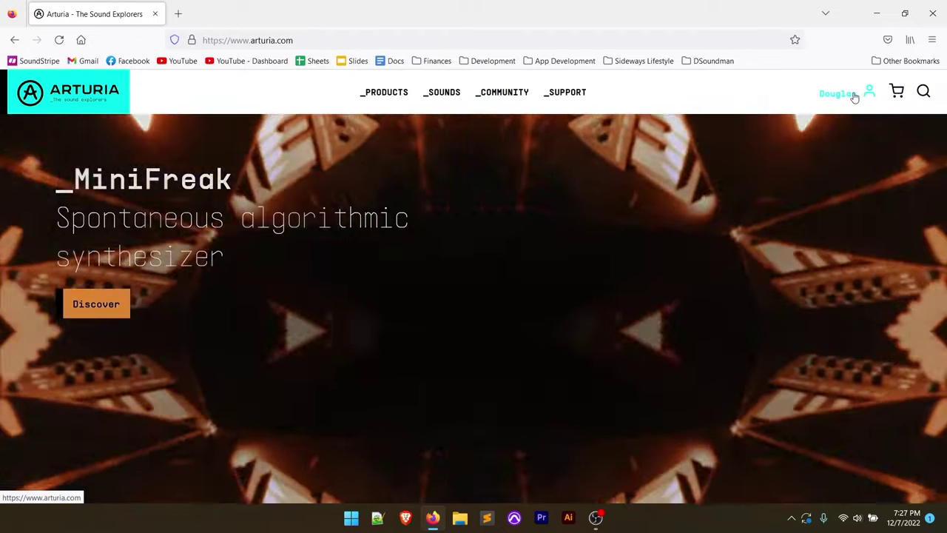
pyautogui.click(855, 96)
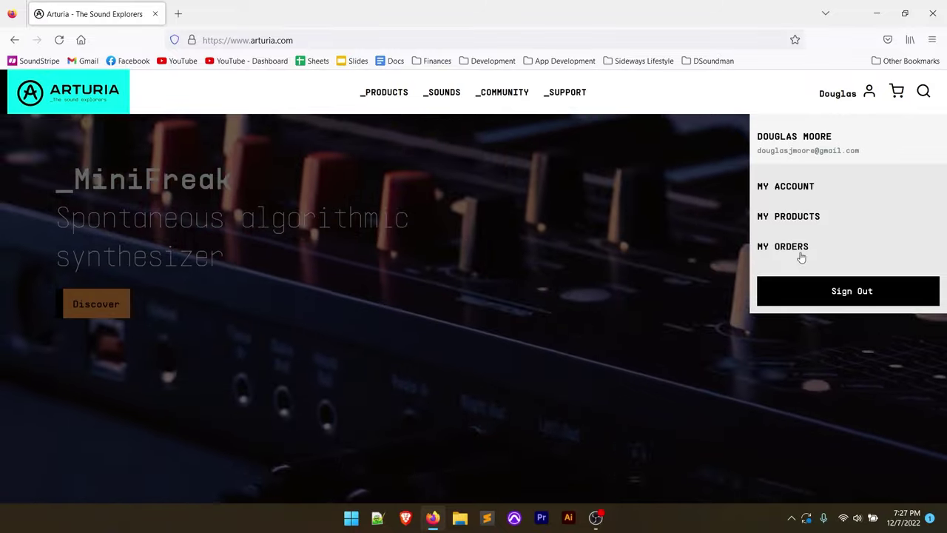
# Register the MiniLab 3 under My Products using its serial number and unlock code
pyautogui.click(775, 217)
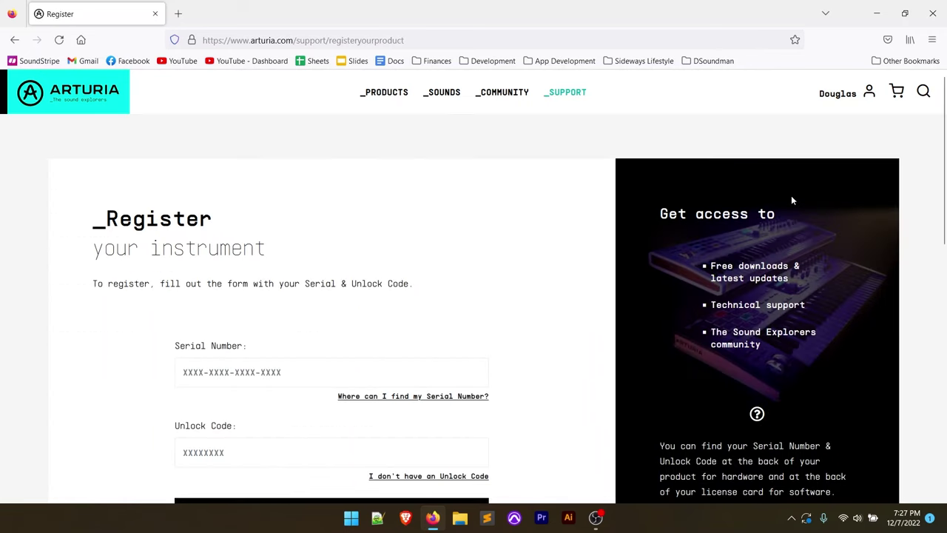
pyautogui.scroll(-2, 481, 283)
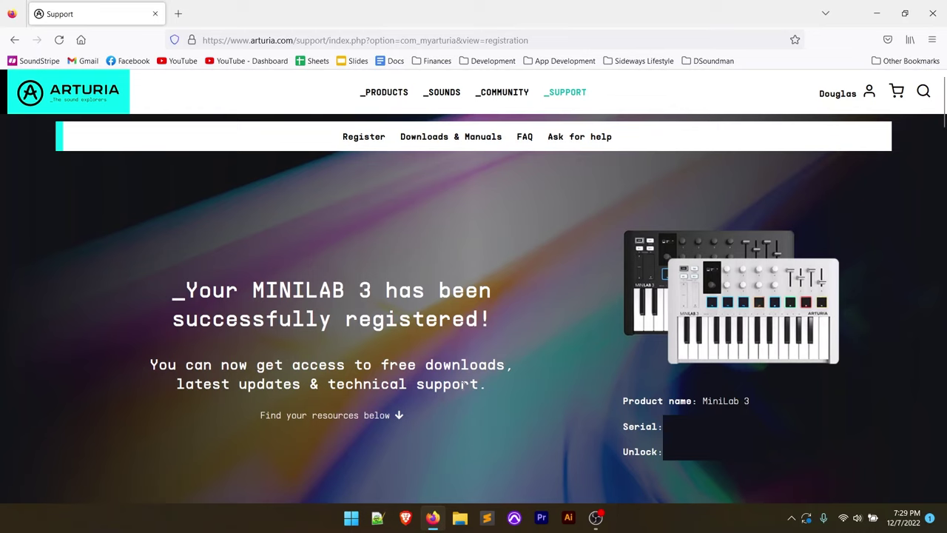
# Download the Arturia Software Center installer, Arturia_Software_Center__2_4_4_725.exe
pyautogui.scroll(-5, 465, 384)
pyautogui.scroll(-3, 464, 390)
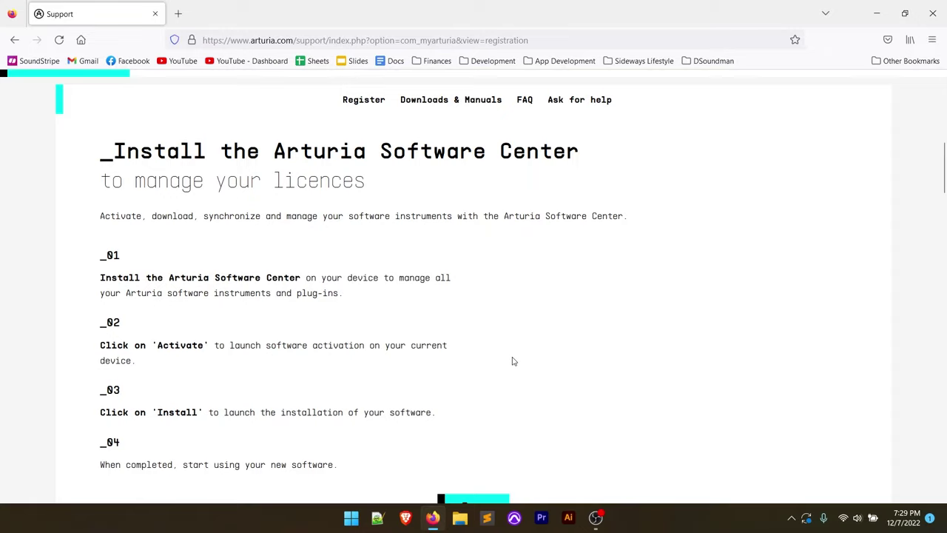
pyautogui.scroll(-4, 514, 361)
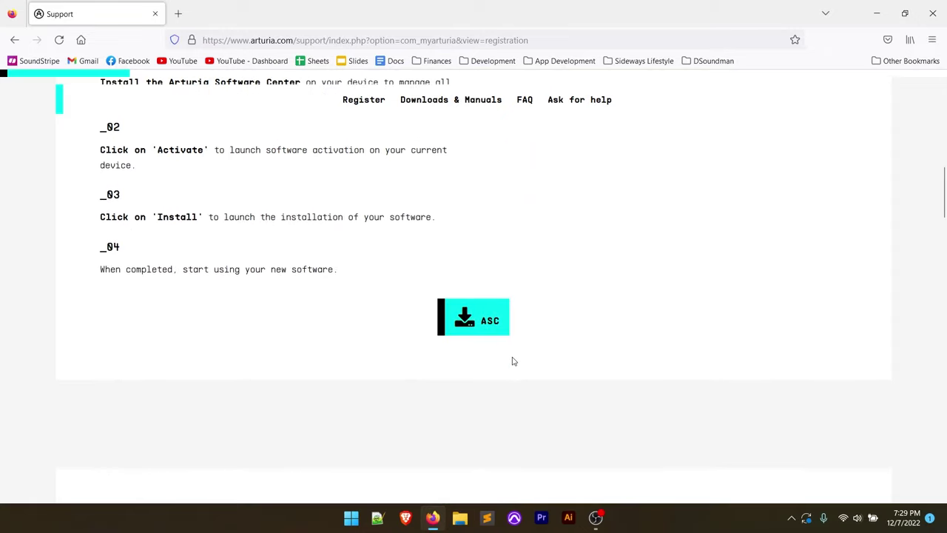
pyautogui.click(483, 322)
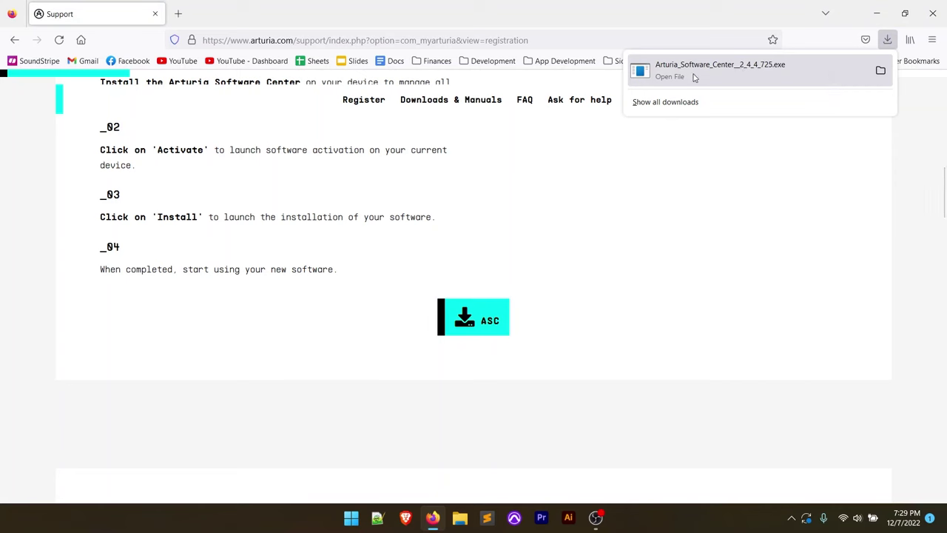
# Install Arturia Software Center 2.4.4 with the license accepted and no desktop icon
pyautogui.click(744, 74)
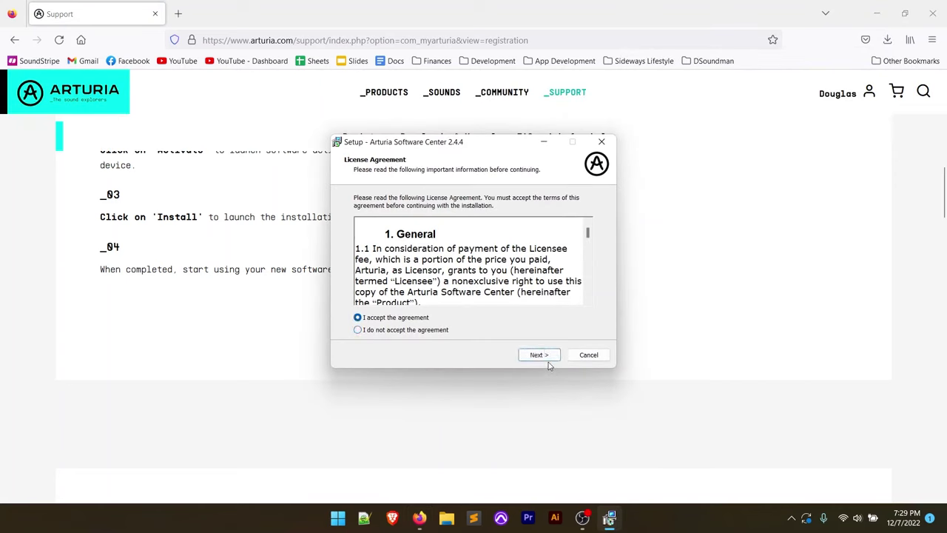
pyautogui.click(545, 358)
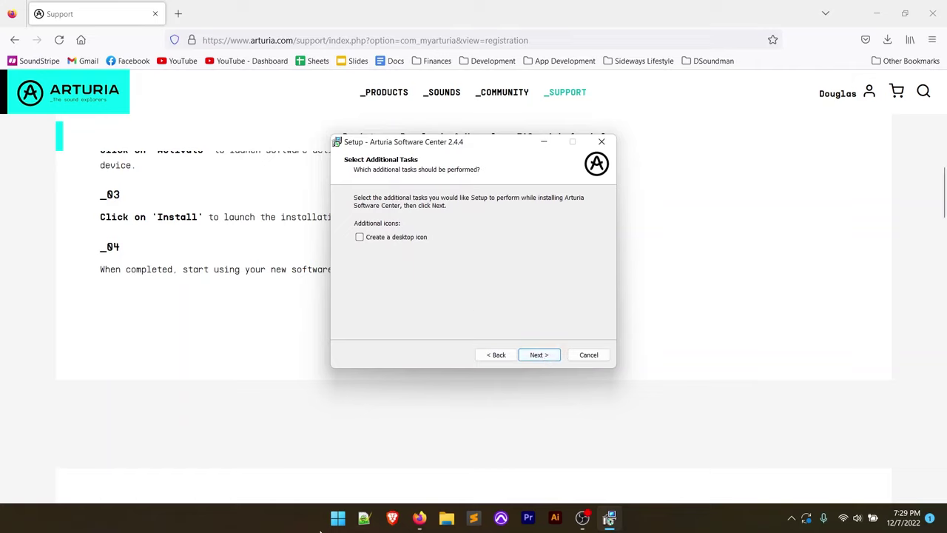
pyautogui.click(554, 357)
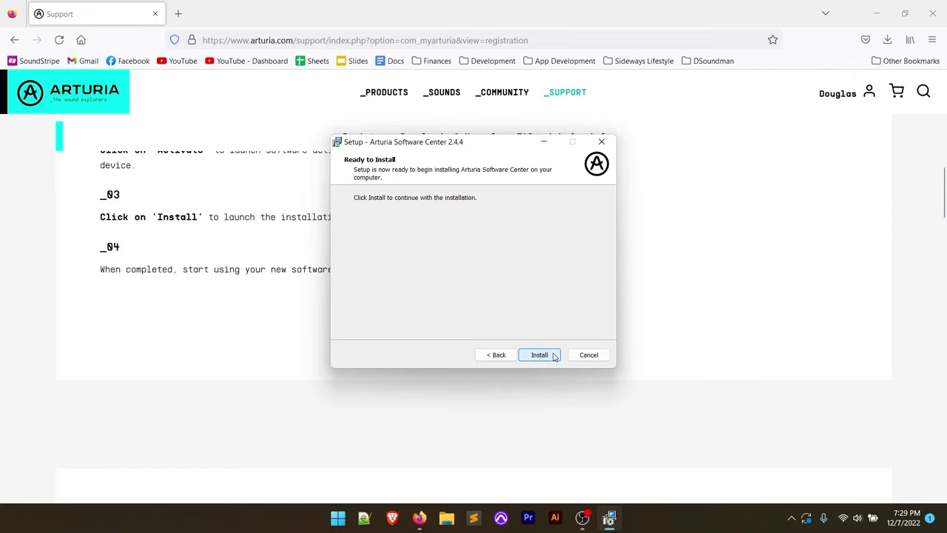
pyautogui.click(555, 357)
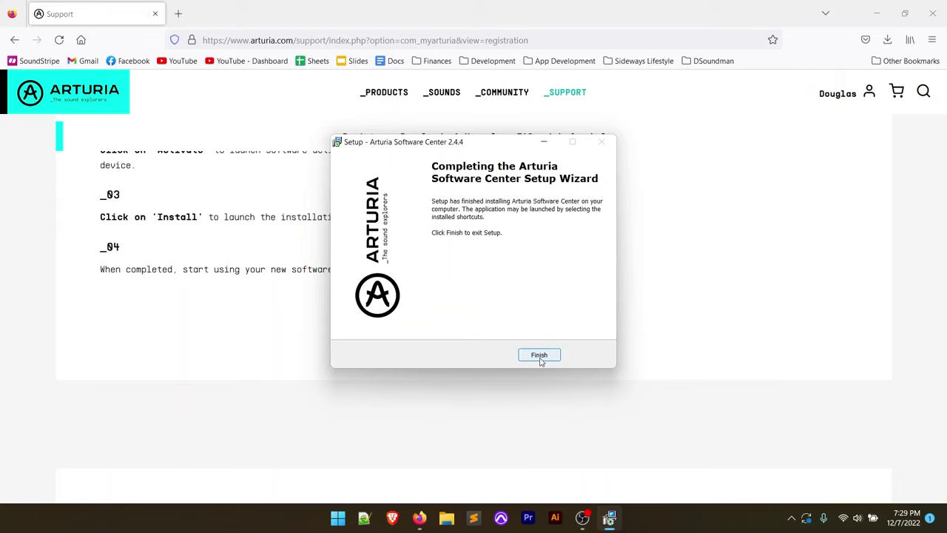
pyautogui.click(539, 355)
# Launch Arturia Software Center from the Arturia folder in the Start menu's All apps
pyautogui.click(351, 518)
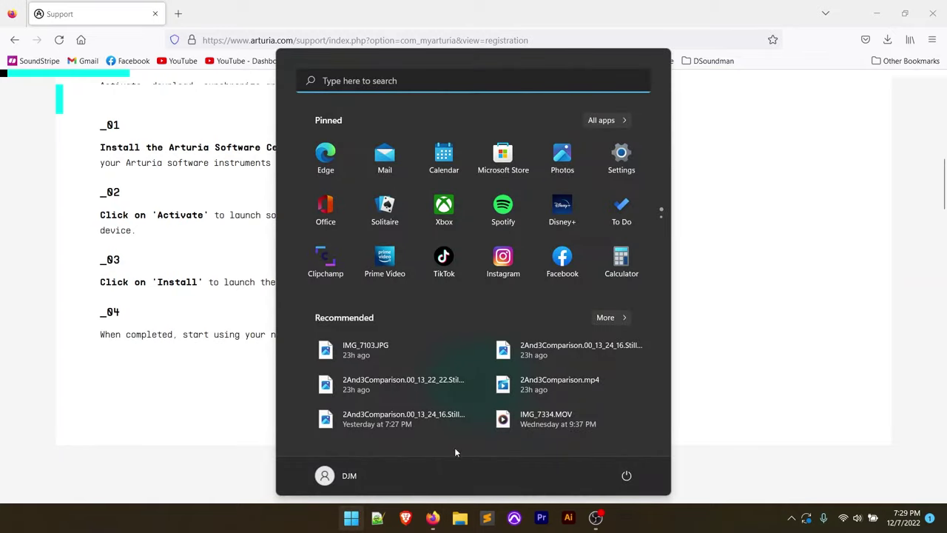
pyautogui.click(603, 120)
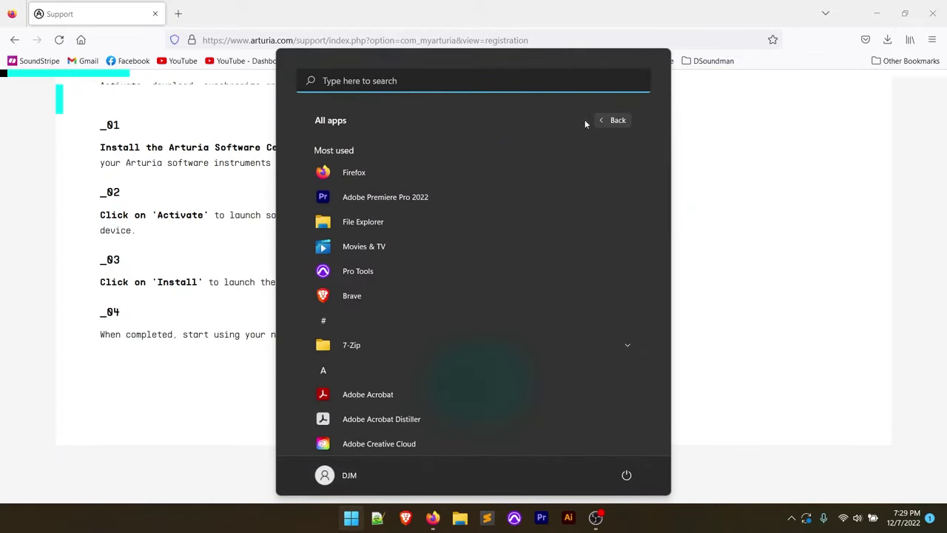
pyautogui.scroll(-5, 463, 359)
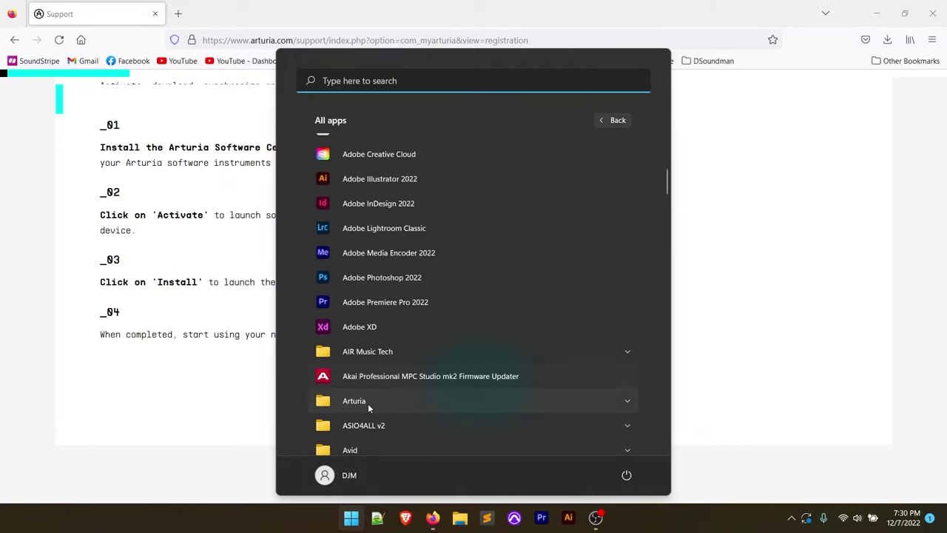
pyautogui.click(366, 402)
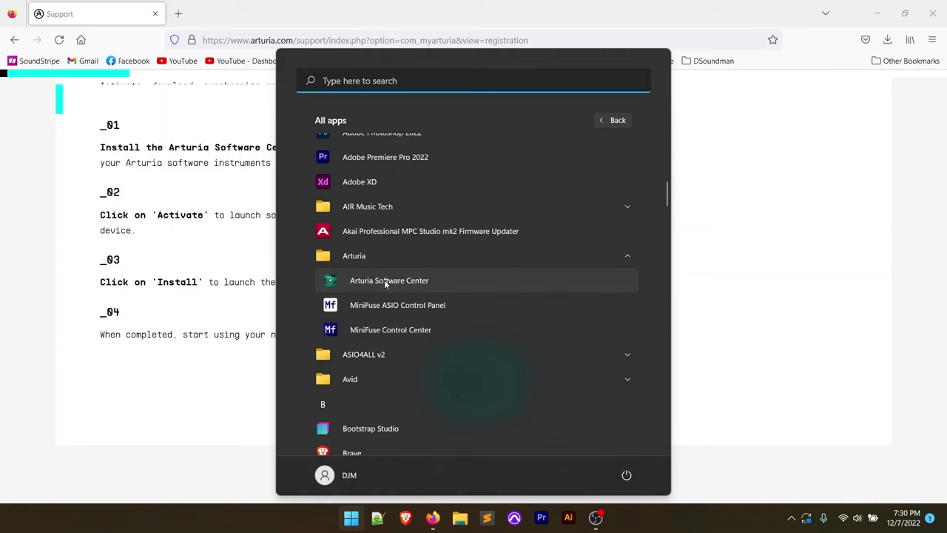
pyautogui.click(385, 279)
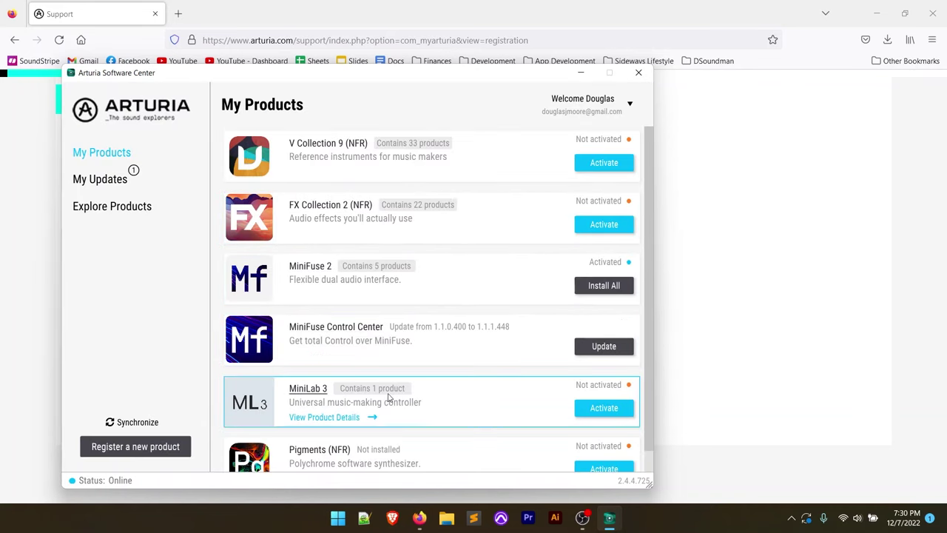
# Activate the MiniLab 3 and check its product details, where Analog Lab Intro is not installed
pyautogui.click(595, 408)
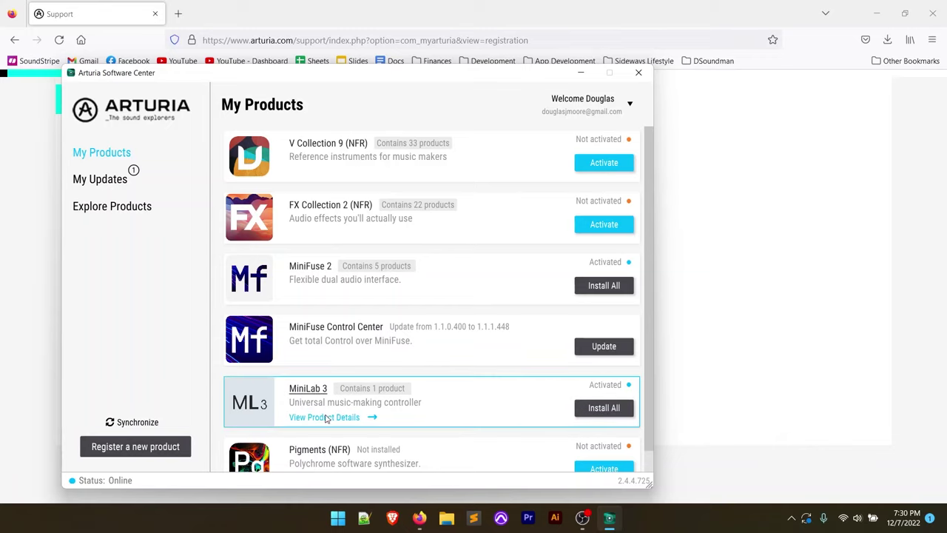
pyautogui.click(327, 418)
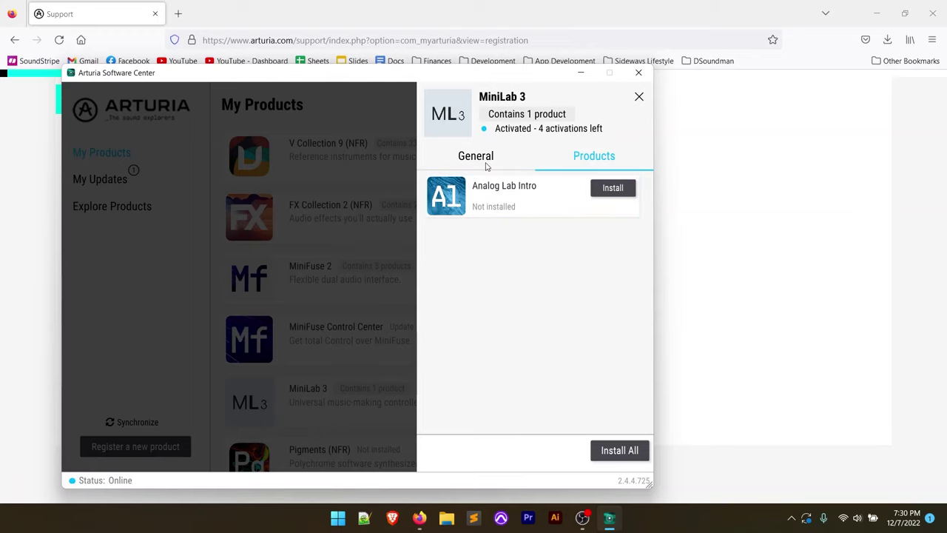
pyautogui.click(338, 5)
# Download MIDI_Control_Center_1_14_1_2.exe for Win 10+ and start its setup
pyautogui.scroll(-5, 238, 297)
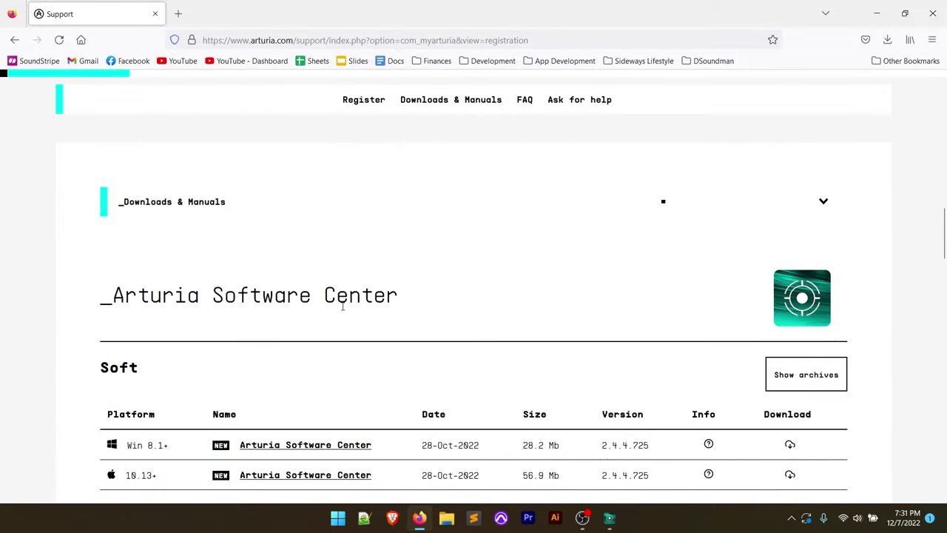
pyautogui.scroll(-2, 340, 310)
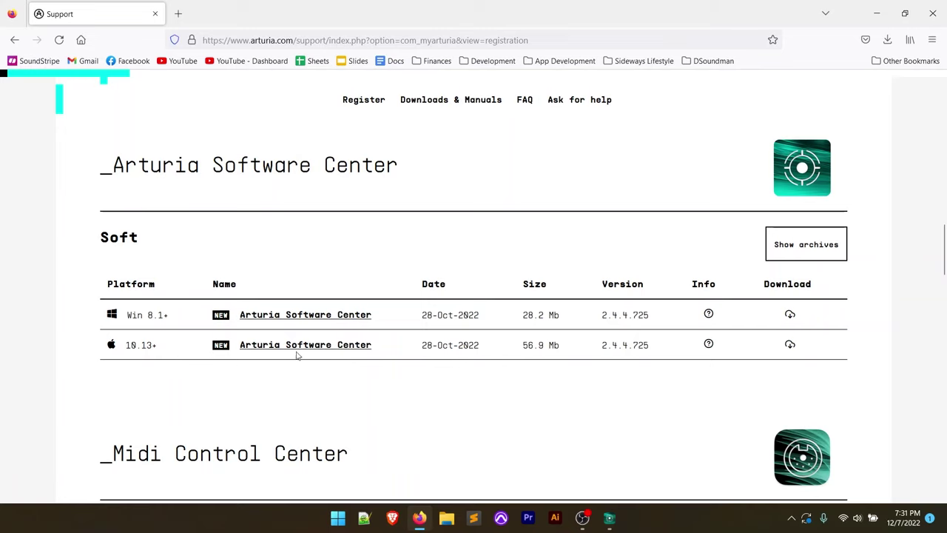
pyautogui.scroll(5, 626, 362)
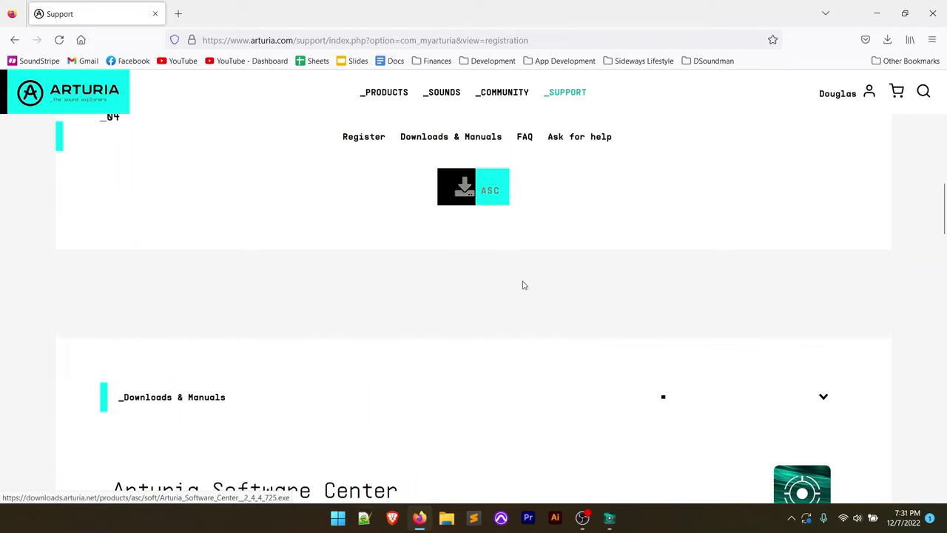
pyautogui.scroll(-10, 523, 284)
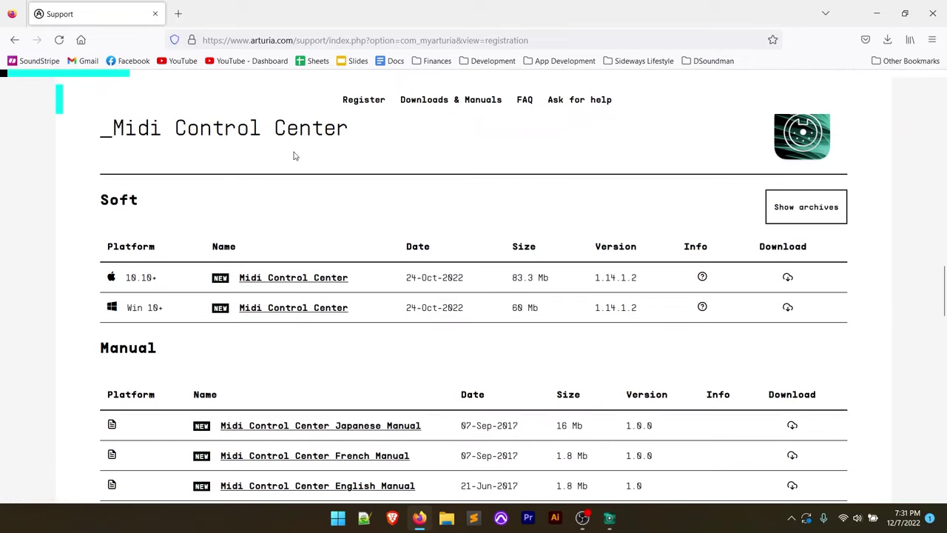
pyautogui.click(313, 309)
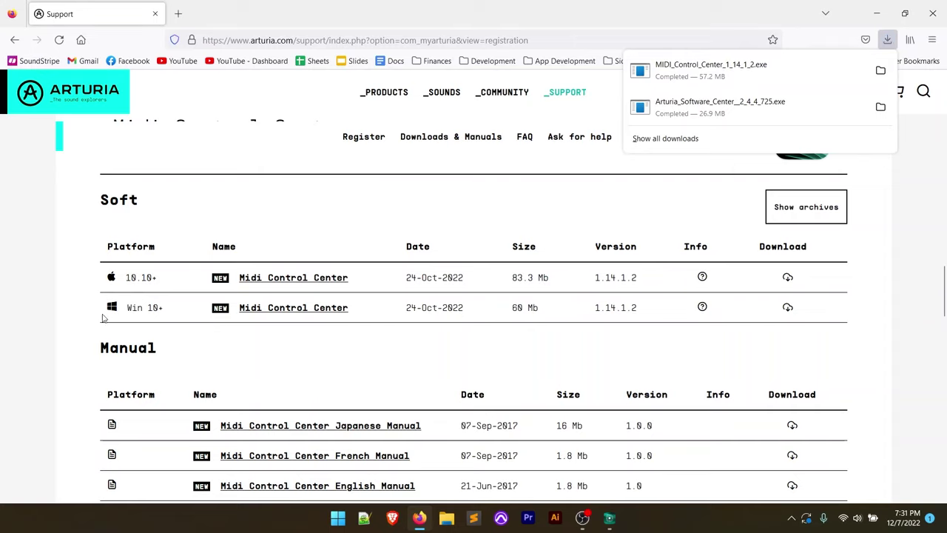
pyautogui.click(709, 74)
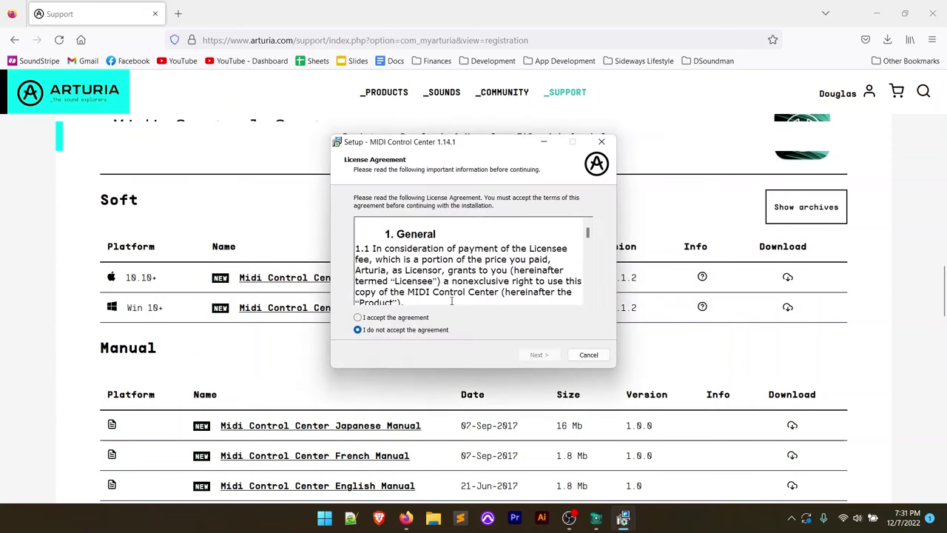
# Install MIDI Control Center 1.14.1 with default folder and components and no desktop shortcut
pyautogui.click(404, 317)
pyautogui.click(538, 354)
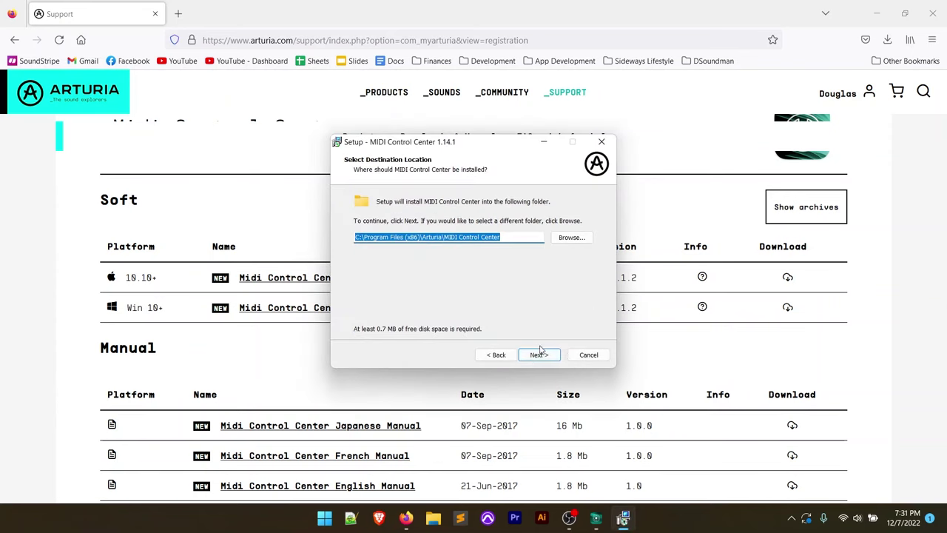
pyautogui.click(538, 355)
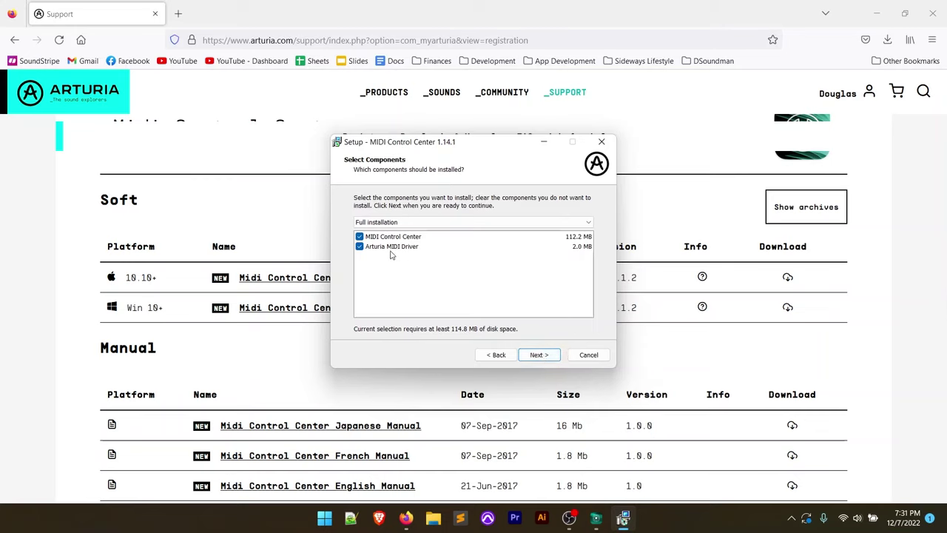
pyautogui.click(539, 355)
pyautogui.click(539, 355)
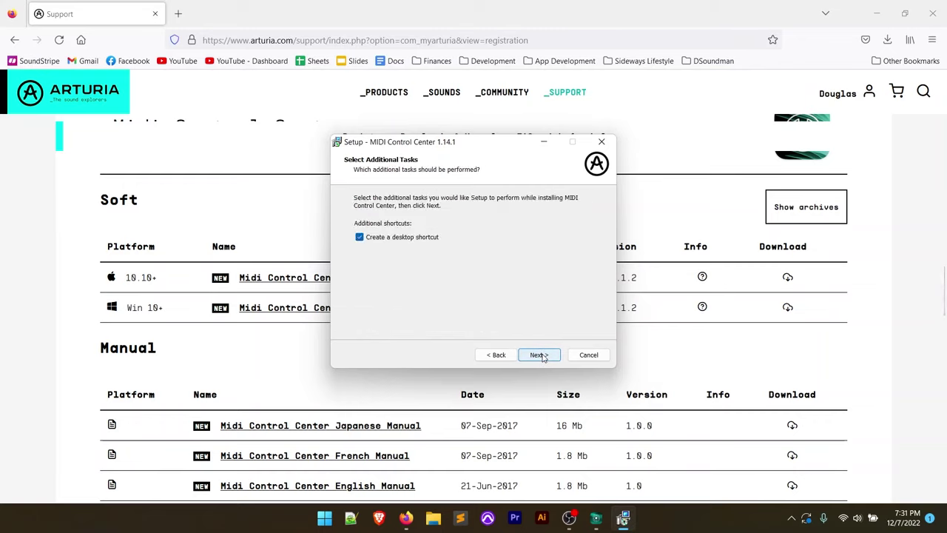
pyautogui.click(393, 238)
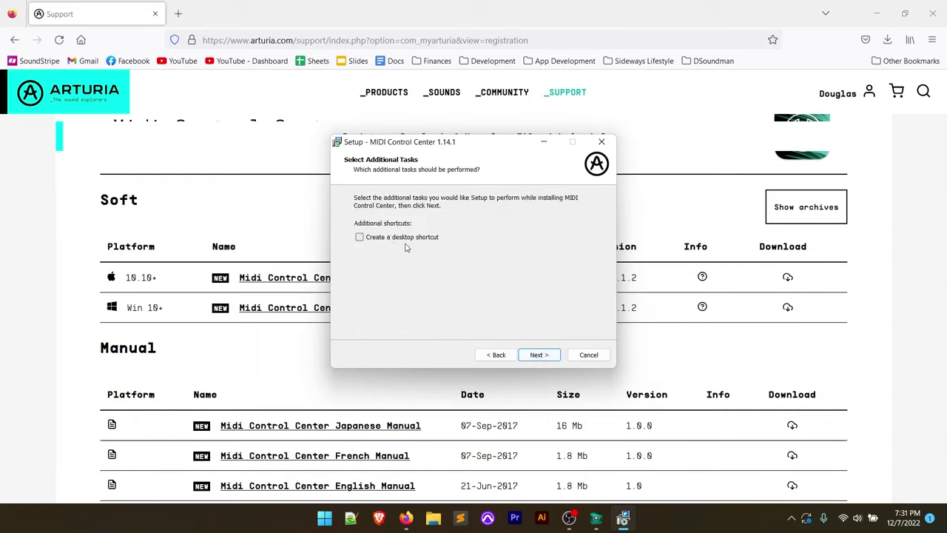
pyautogui.click(540, 356)
pyautogui.click(552, 358)
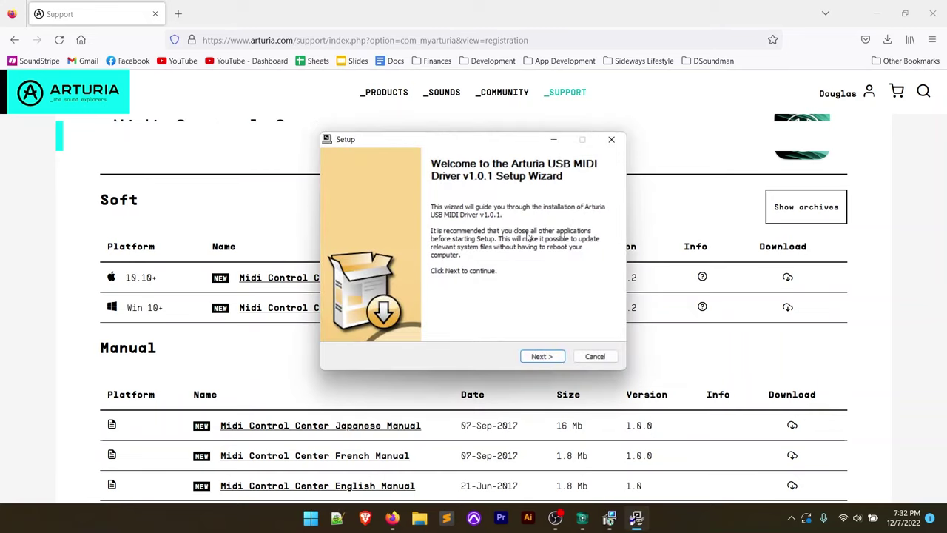
# Install the Arturia USB MIDI Driver v1.0.1 to its default location
pyautogui.click(543, 356)
pyautogui.click(541, 357)
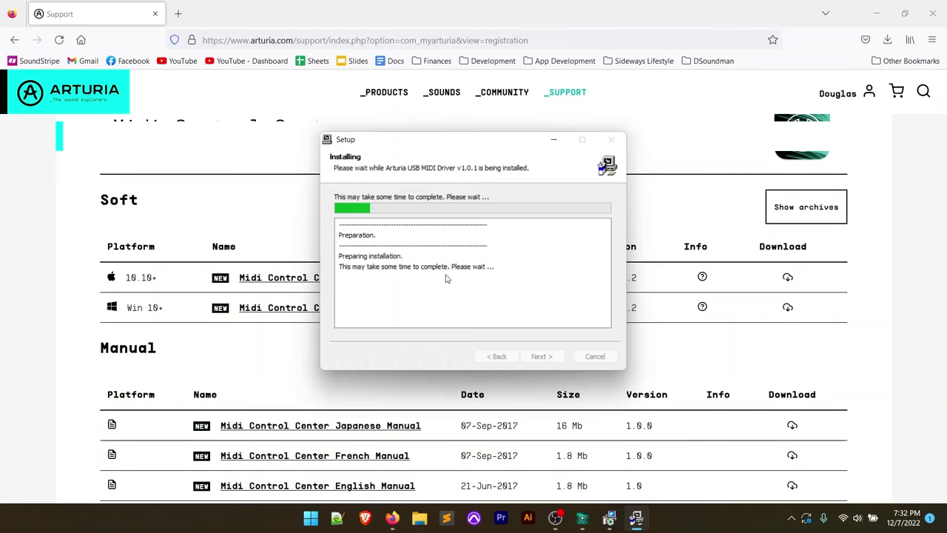
pyautogui.click(544, 361)
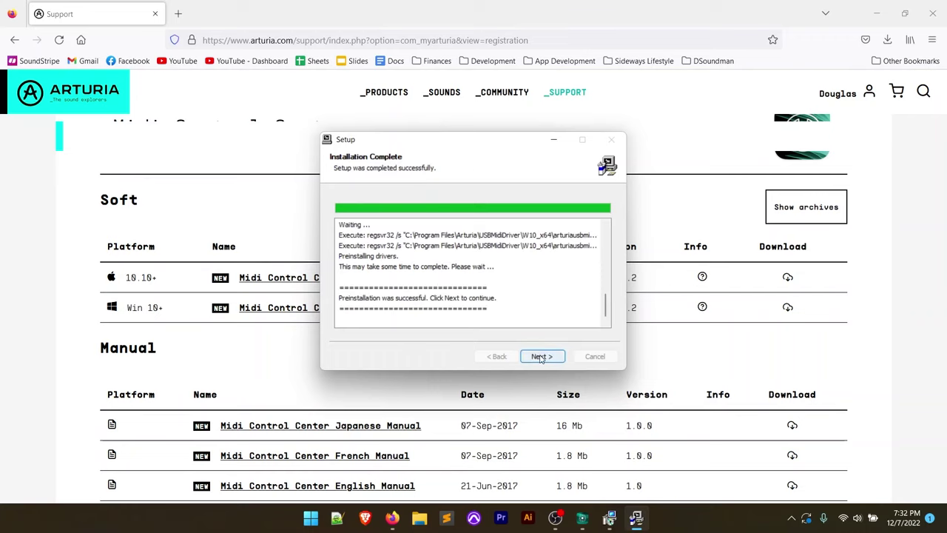
pyautogui.click(543, 358)
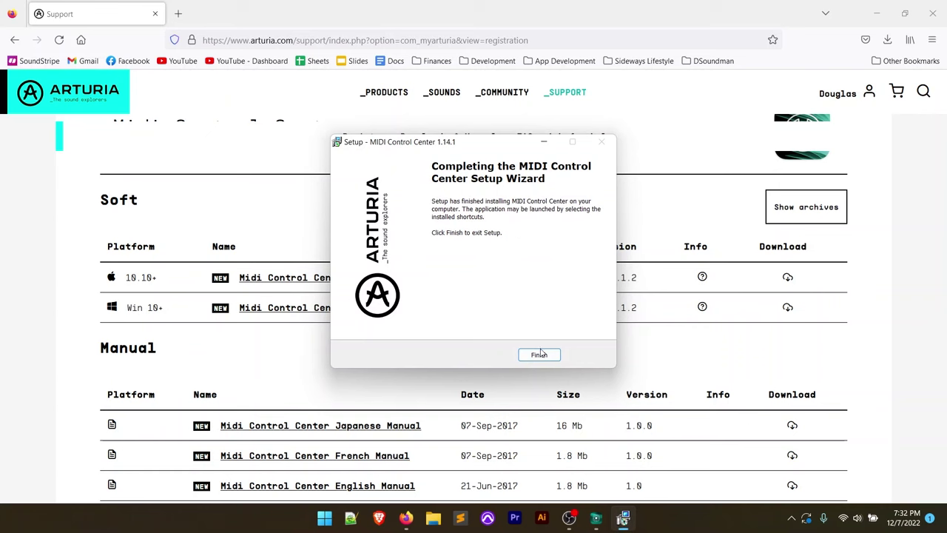
# Close setup and launch MIDI Control Center from the Arturia folder in All apps
pyautogui.click(540, 356)
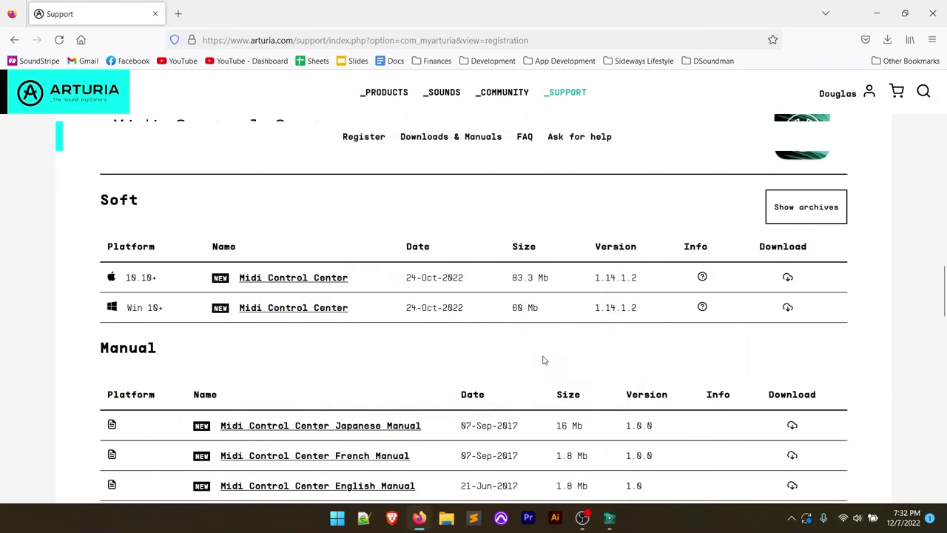
pyautogui.click(339, 520)
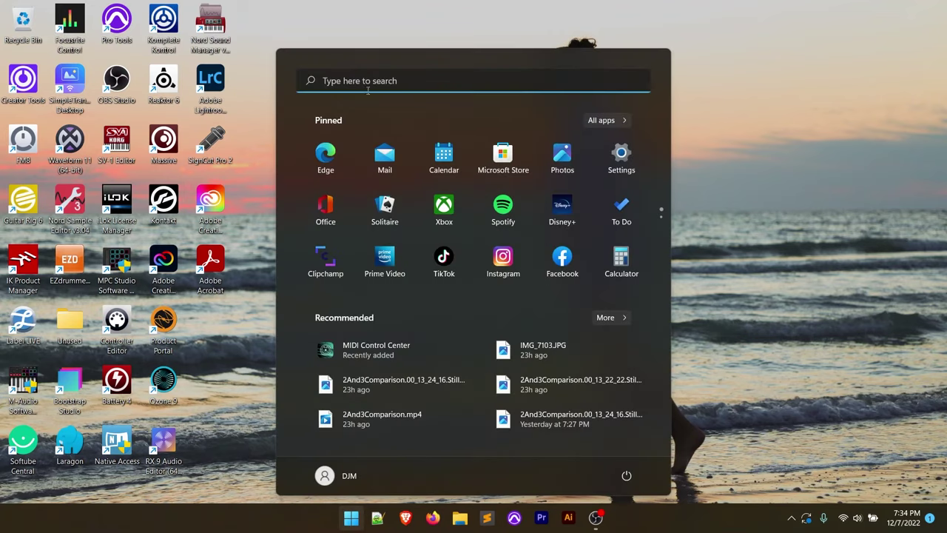
pyautogui.click(612, 121)
pyautogui.scroll(-5, 379, 375)
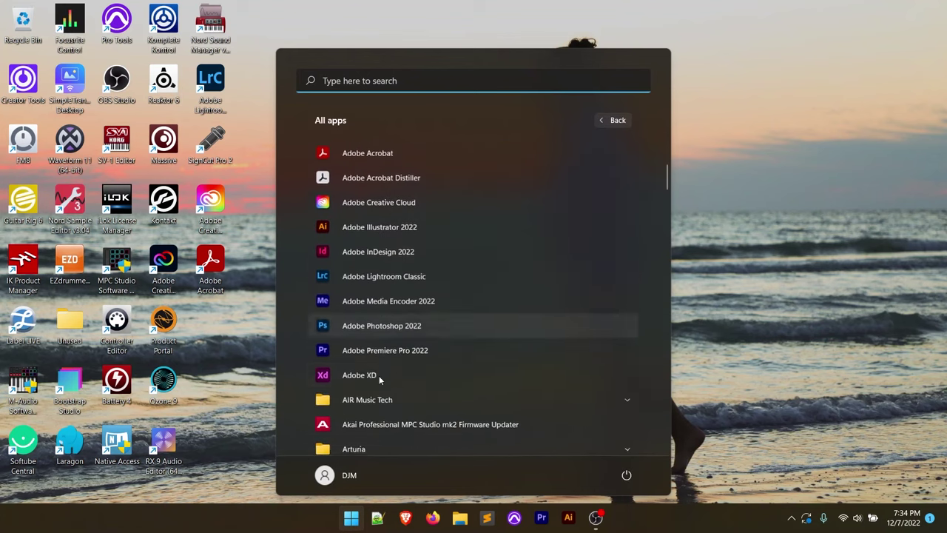
pyautogui.click(357, 309)
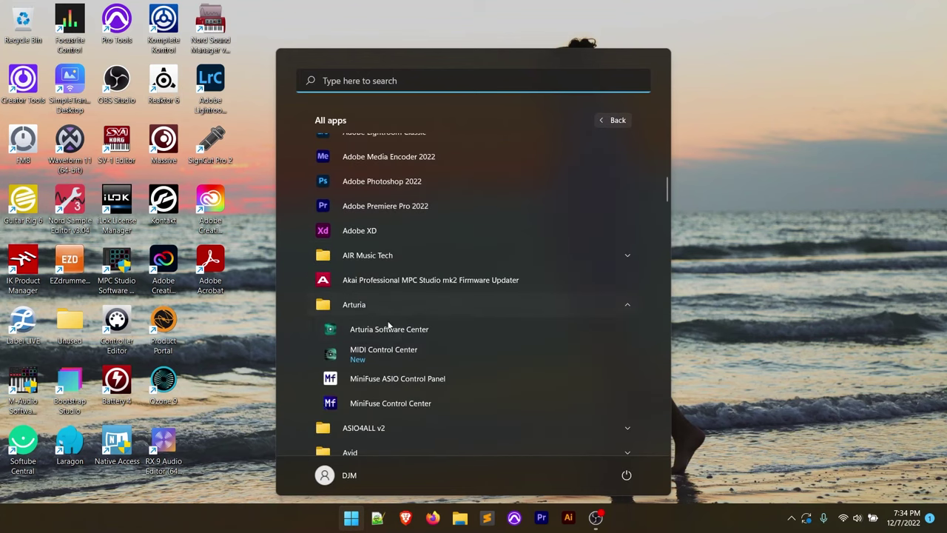
pyautogui.click(372, 354)
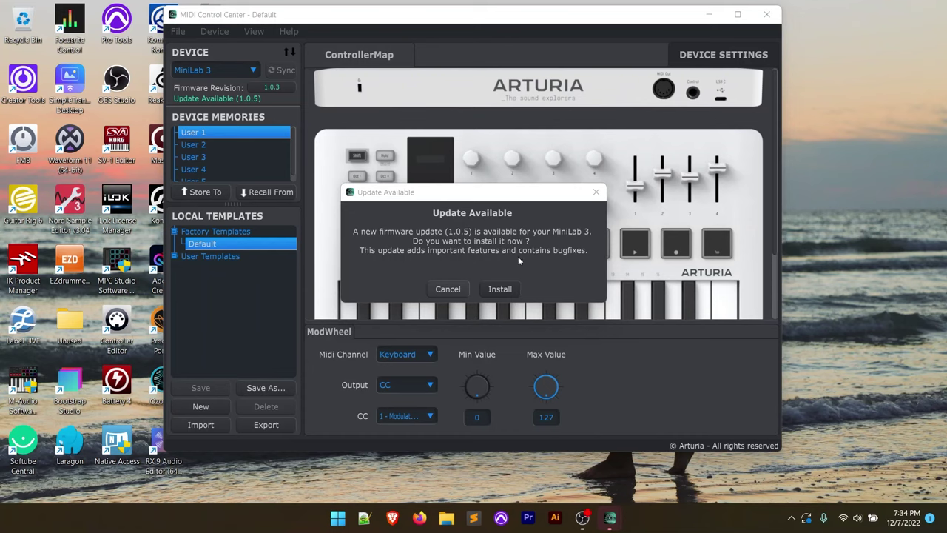
# Install the 1.0.5 firmware on the MiniLab 3 via upgrade mode and confirm success
pyautogui.click(500, 290)
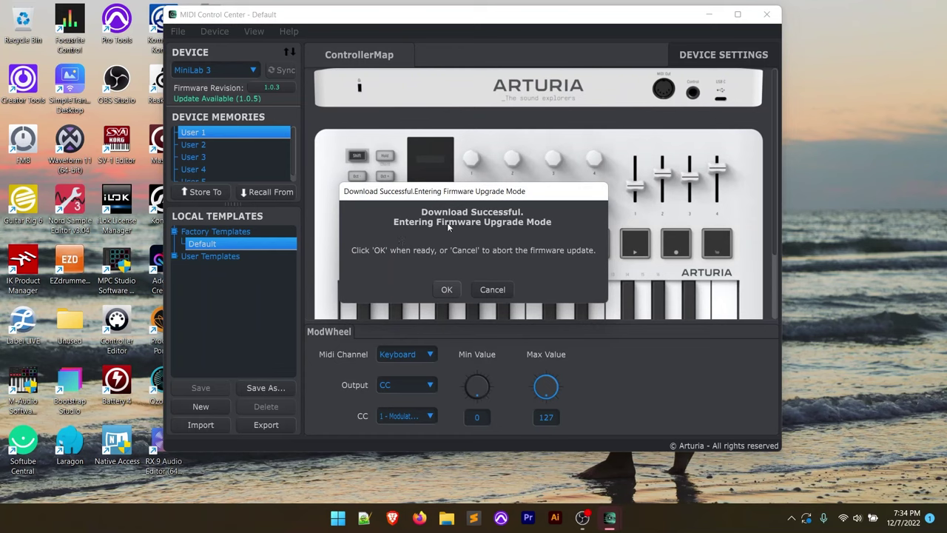
pyautogui.click(447, 290)
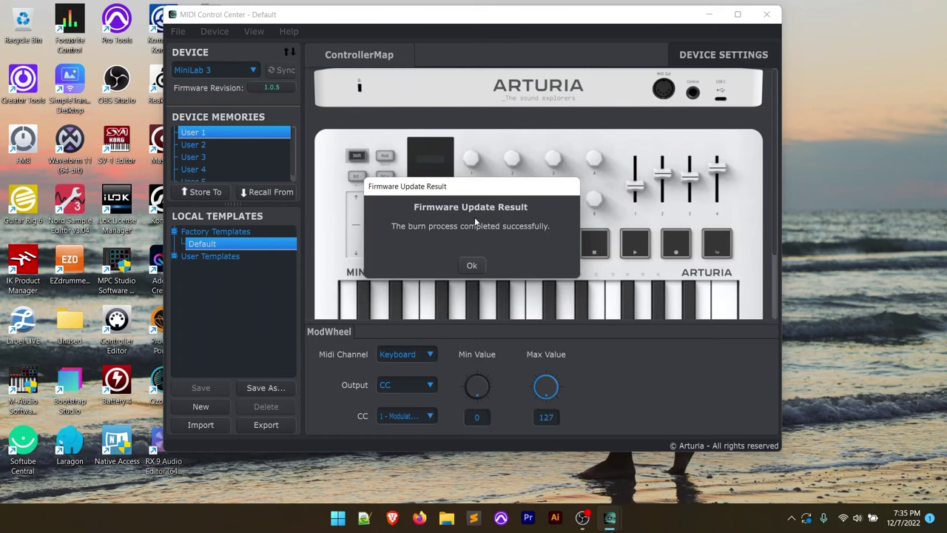
pyautogui.click(472, 266)
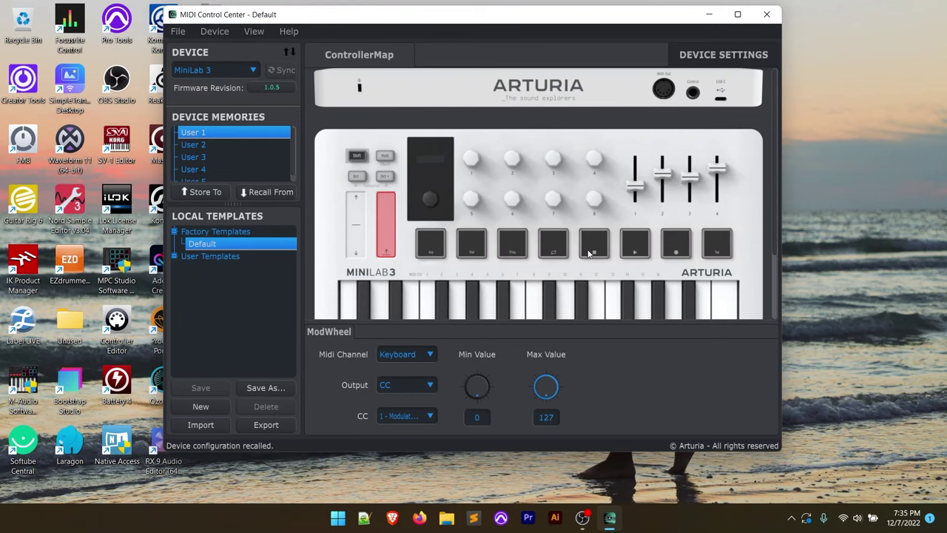
# Maximize the window and inspect the pitch wheel, mod wheel and main knob settings
pyautogui.click(738, 14)
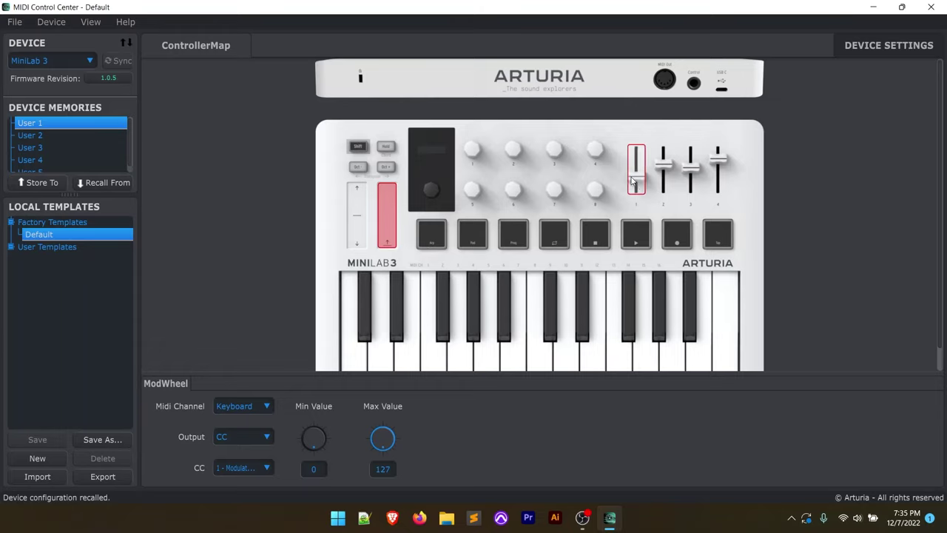
pyautogui.click(357, 232)
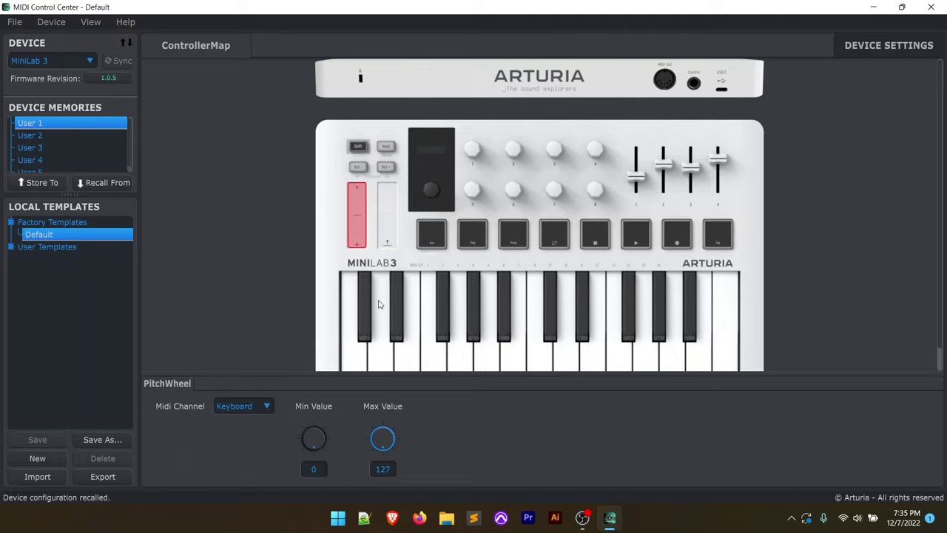
pyautogui.click(387, 222)
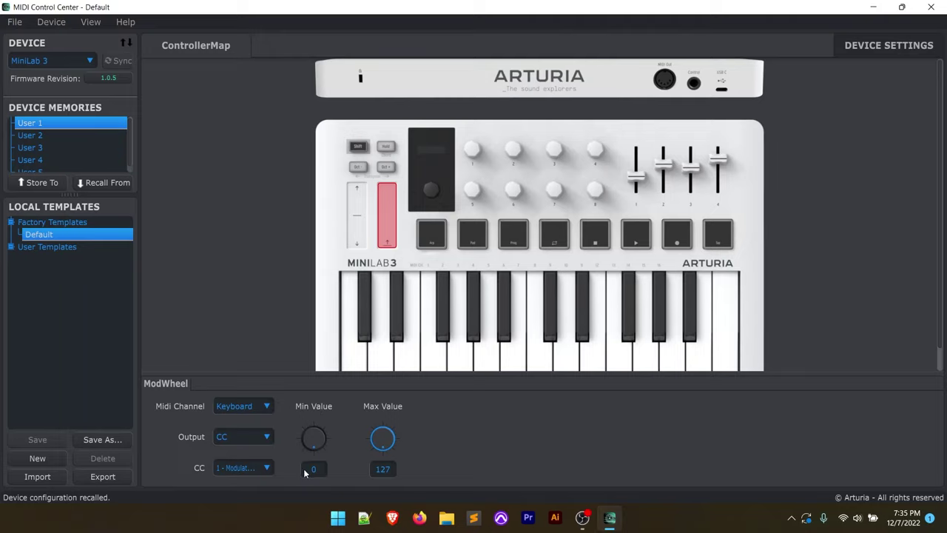
pyautogui.click(431, 185)
# Inspect the settings for knobs 1, 5, 6, 2, 3 and 7
pyautogui.click(472, 150)
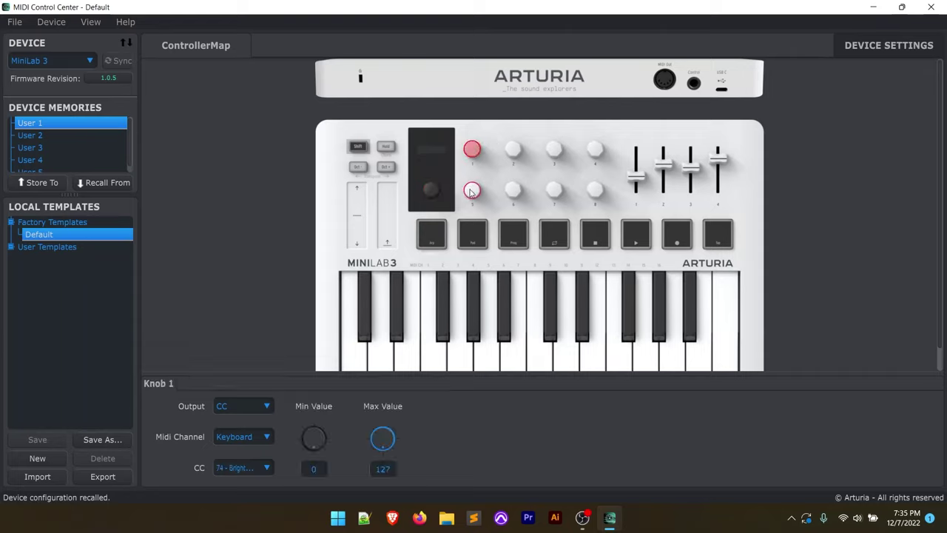
pyautogui.click(474, 194)
pyautogui.click(514, 191)
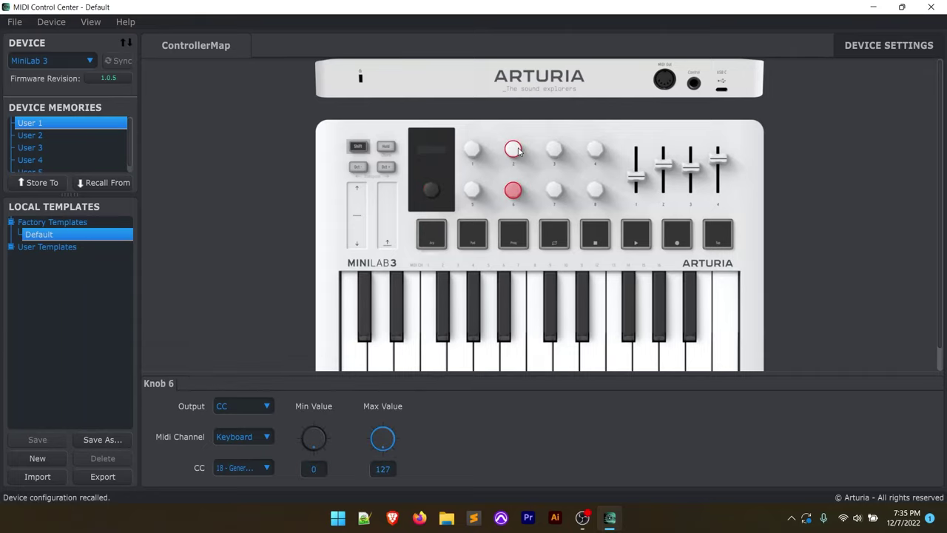
pyautogui.click(513, 150)
pyautogui.click(554, 150)
pyautogui.click(554, 191)
# Check pads 4 and 3, ending on pad 1 showing note C1 on channel 10
pyautogui.click(554, 234)
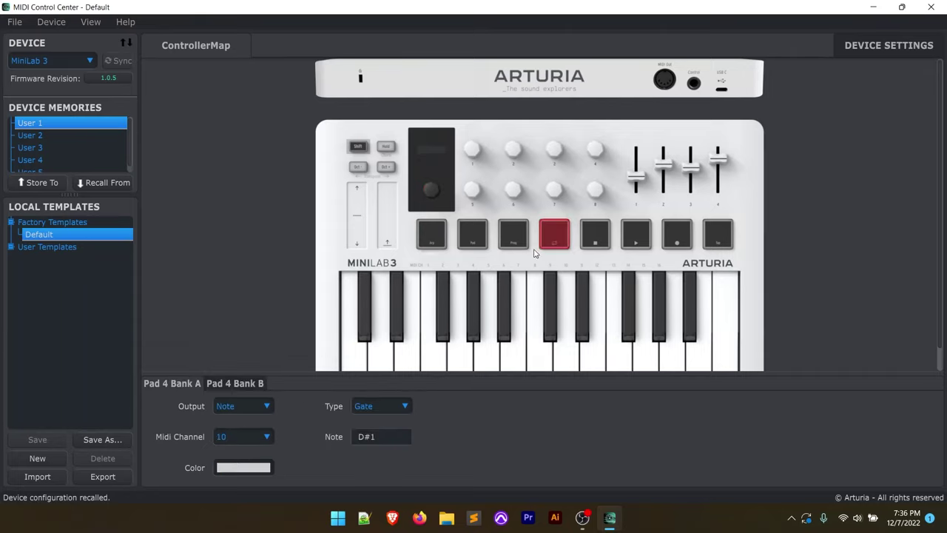
pyautogui.click(514, 234)
pyautogui.click(430, 236)
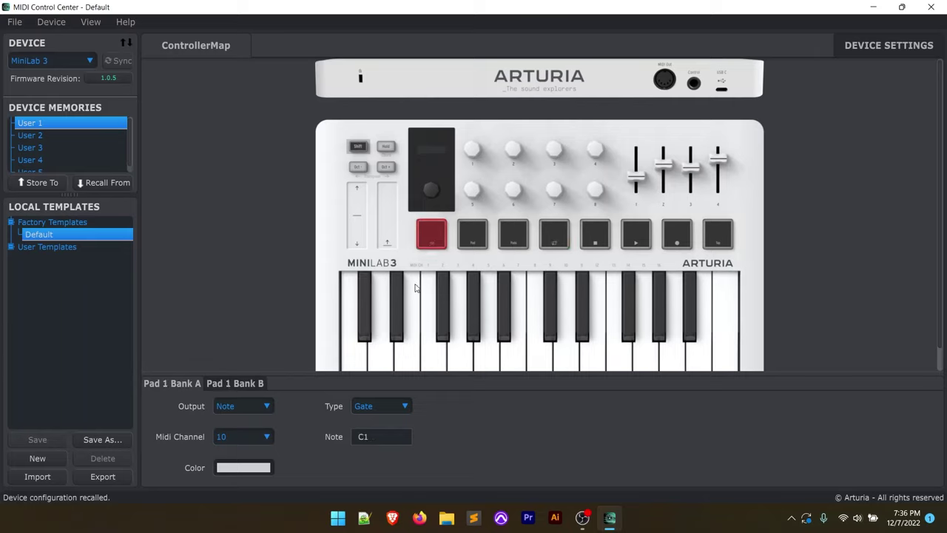
pyautogui.scroll(-1, 74, 153)
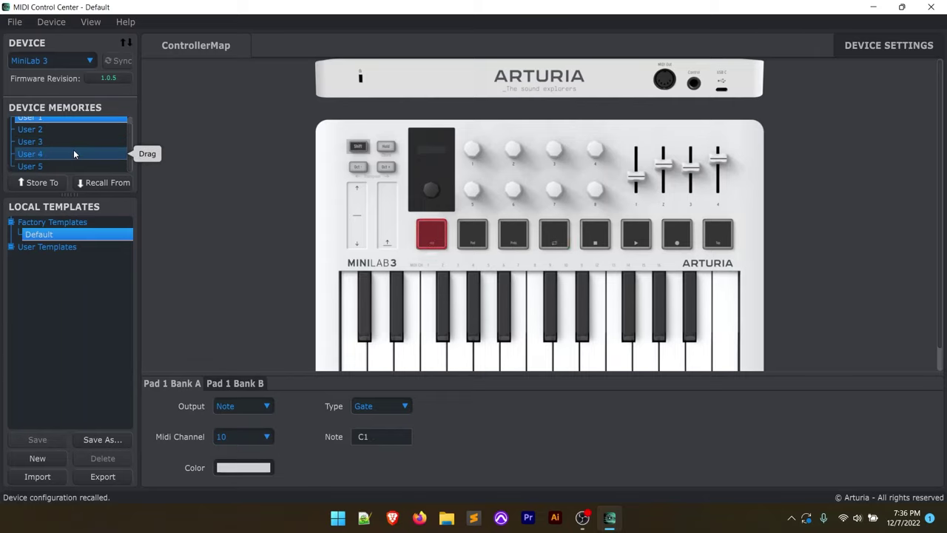
pyautogui.scroll(1, 74, 154)
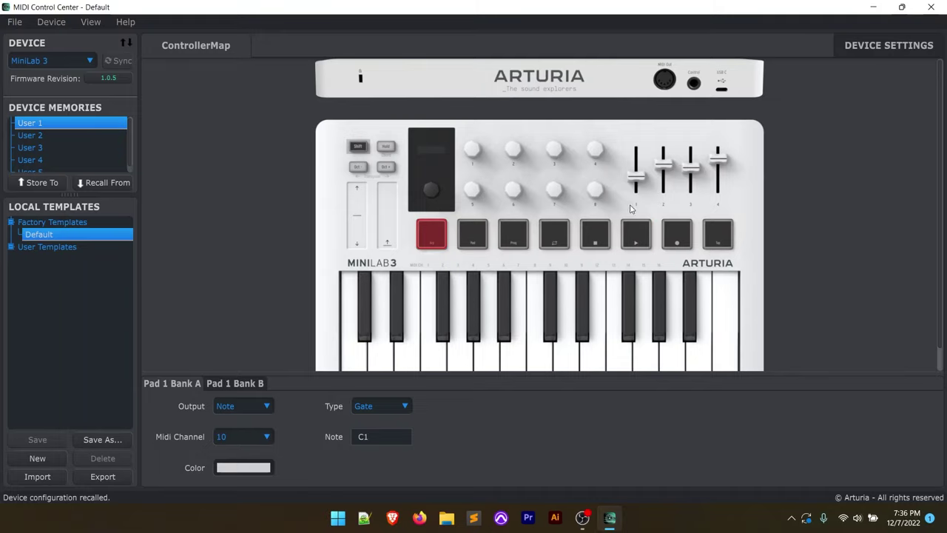
# Close MIDI Control Center and launch Pro Tools from the taskbar
pyautogui.click(932, 7)
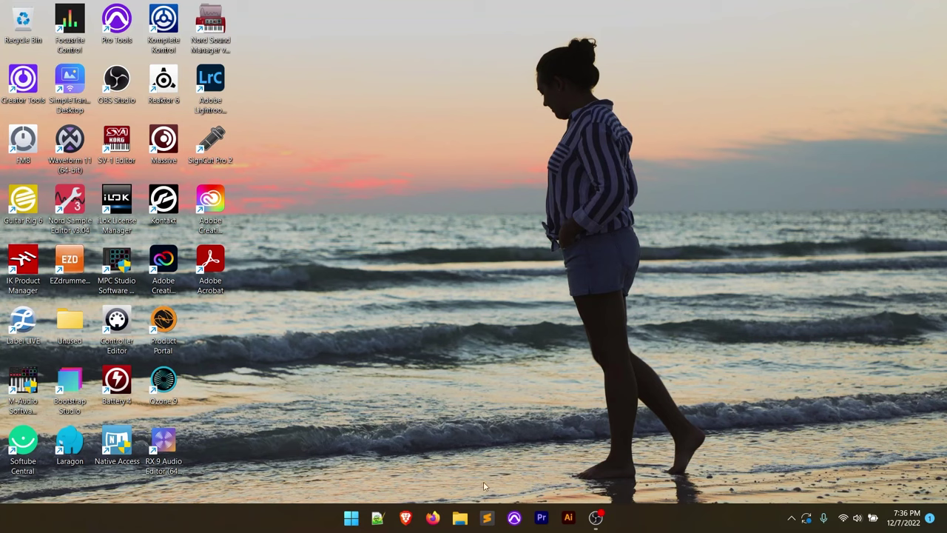
pyautogui.click(514, 518)
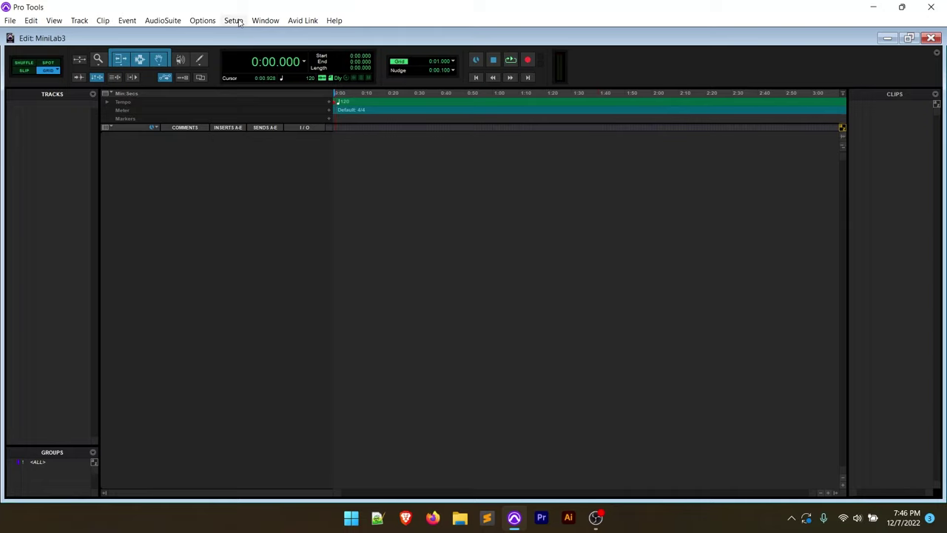
# Enable all Minilab3 inputs under Setup > MIDI > MIDI Input Devices and confirm with OK
pyautogui.click(234, 21)
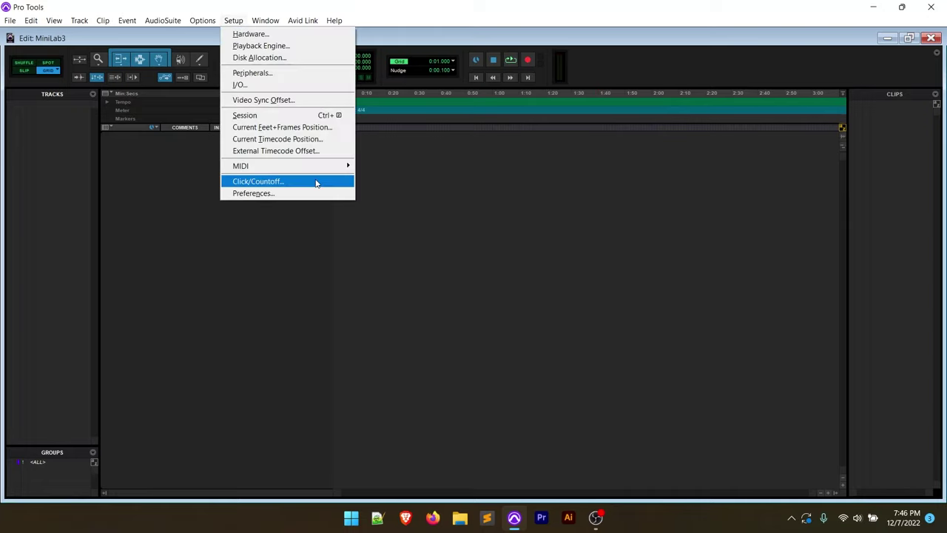
pyautogui.moveTo(313, 166)
pyautogui.click(408, 202)
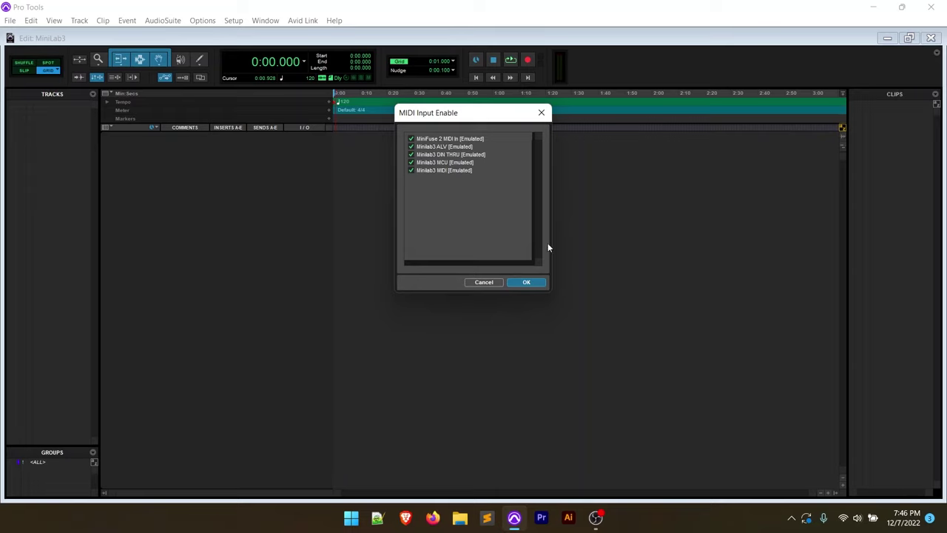
pyautogui.click(537, 286)
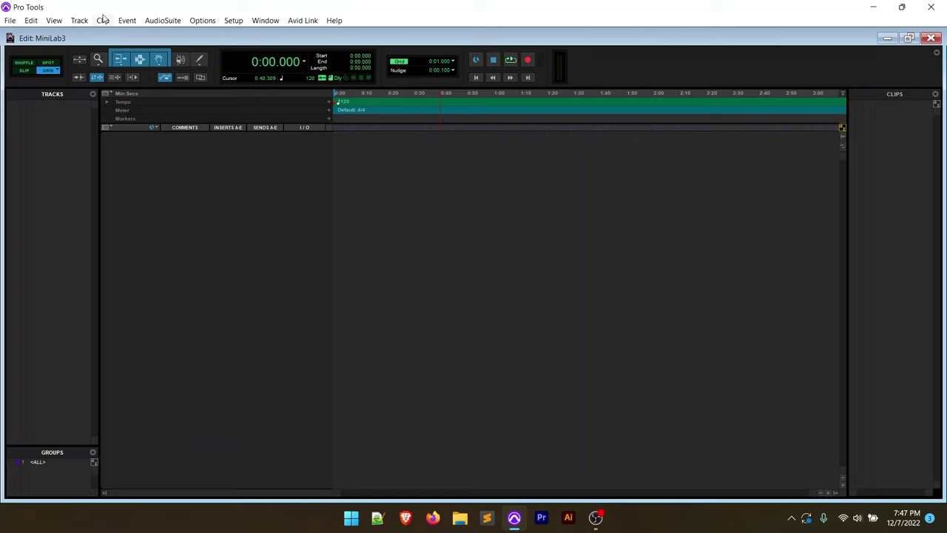
pyautogui.click(80, 20)
# Create a new stereo instrument track, Inst 1
pyautogui.click(92, 34)
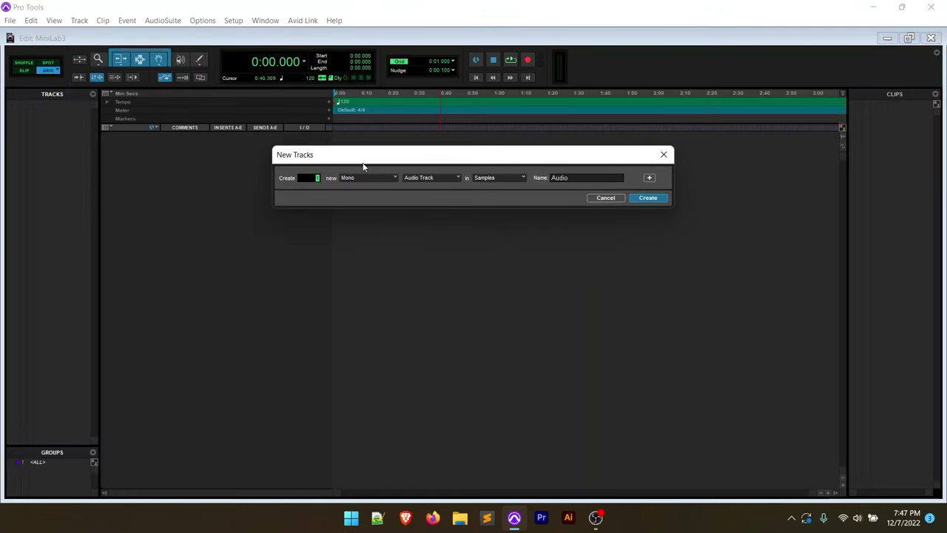
pyautogui.click(434, 177)
pyautogui.click(480, 265)
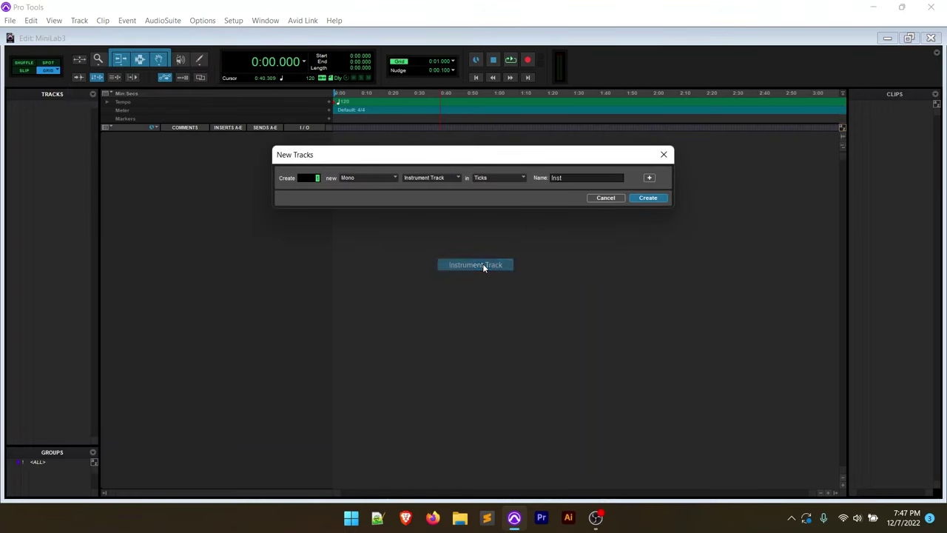
pyautogui.click(366, 178)
pyautogui.click(396, 195)
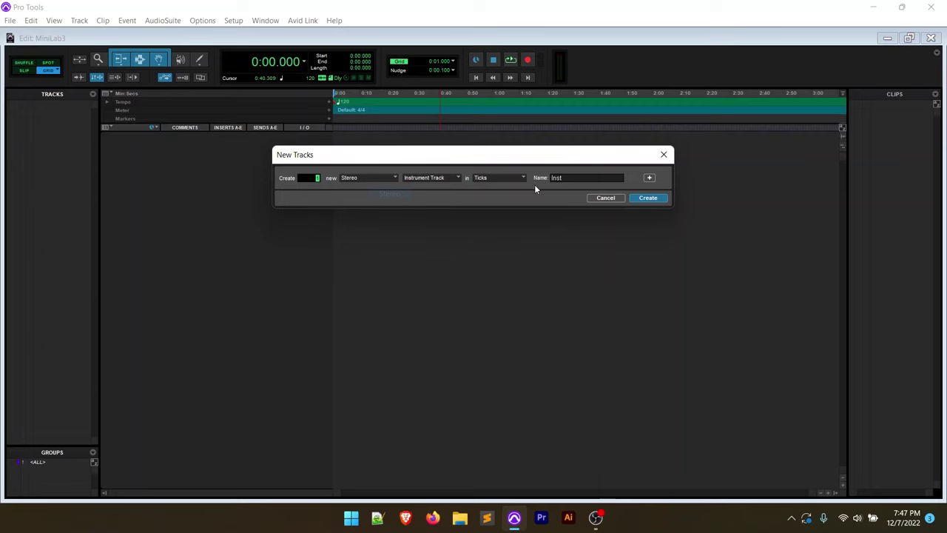
pyautogui.click(651, 200)
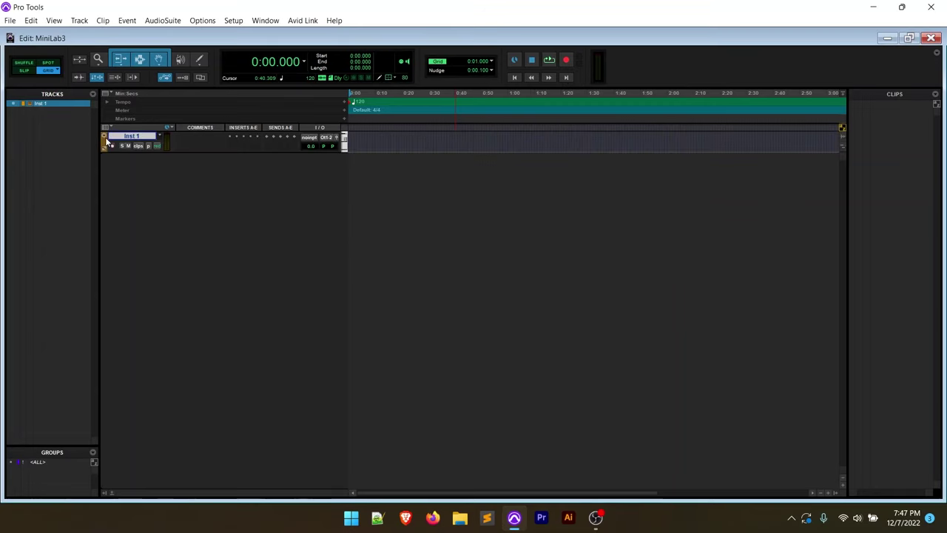
# Set the Inst 1 track height to medium
pyautogui.click(104, 139)
pyautogui.moveTo(148, 140)
pyautogui.click(218, 176)
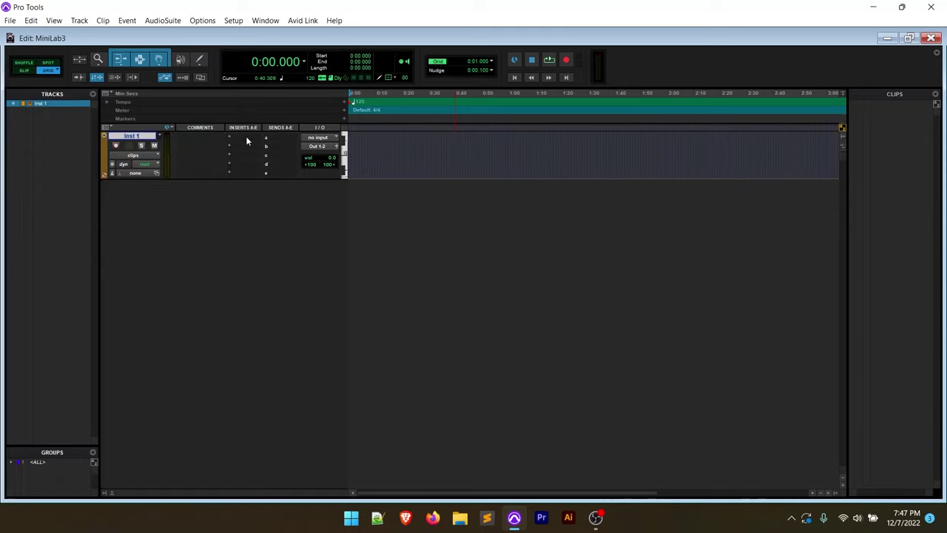
# Insert the Mini Grand instrument plug-in on Inst 1's first insert slot
pyautogui.click(247, 139)
pyautogui.moveTo(311, 171)
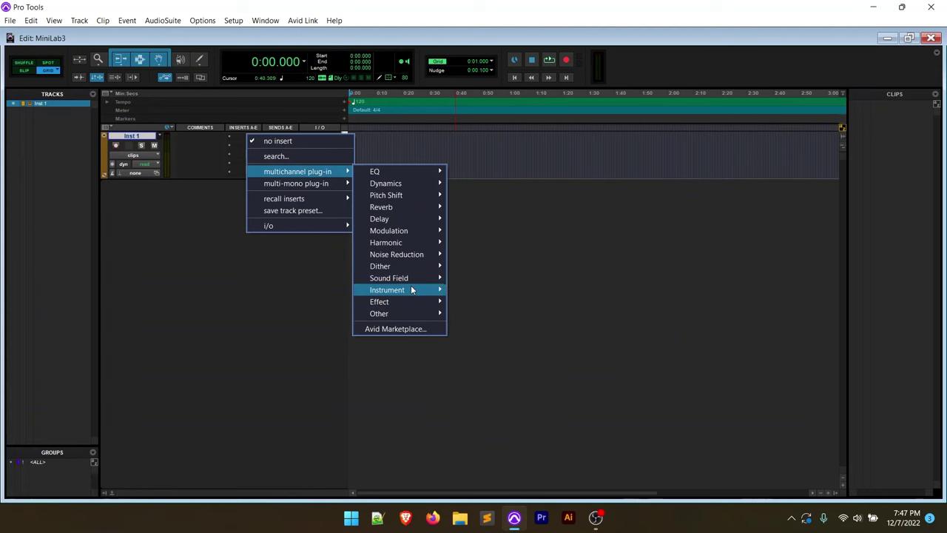
pyautogui.moveTo(412, 290)
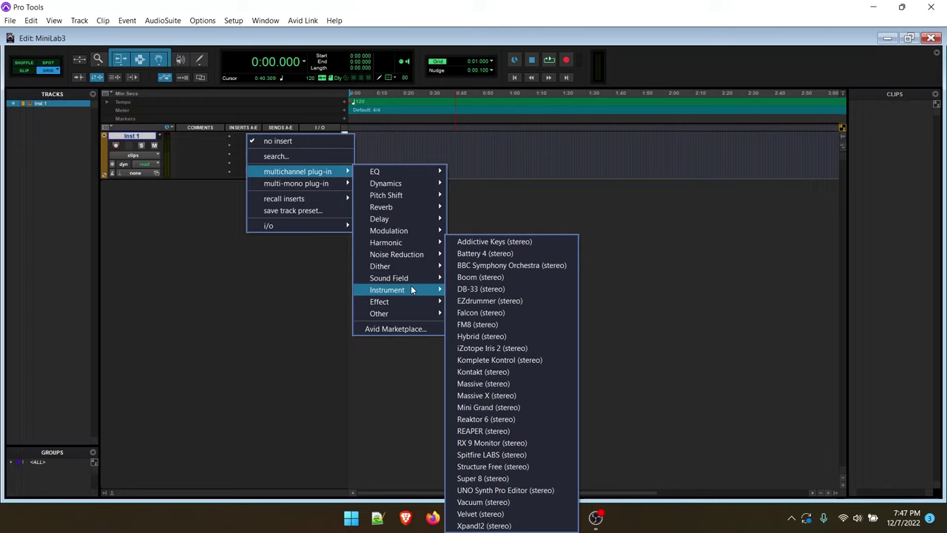
pyautogui.click(518, 412)
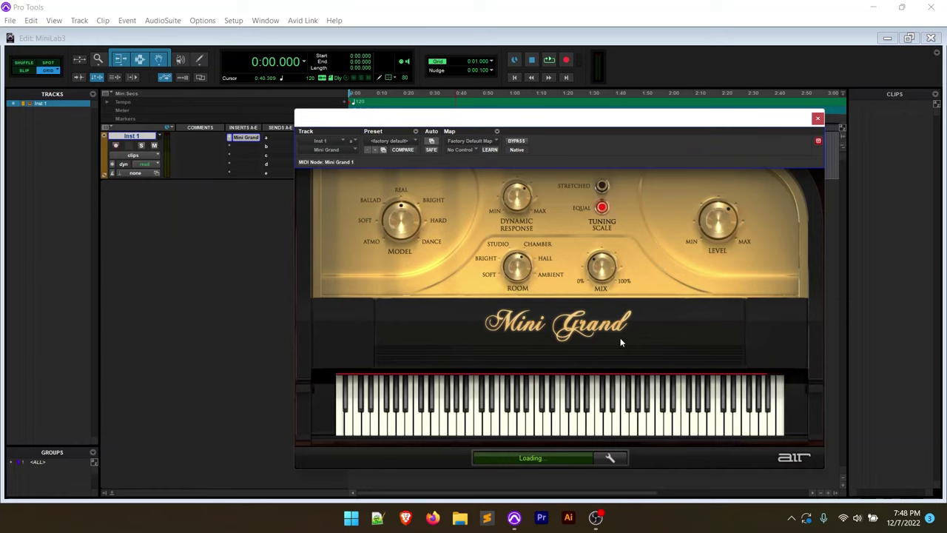
# Move the Mini Grand window off the track controls and record-arm Inst 1
pyautogui.moveTo(655, 127); pyautogui.dragTo(666, 86)
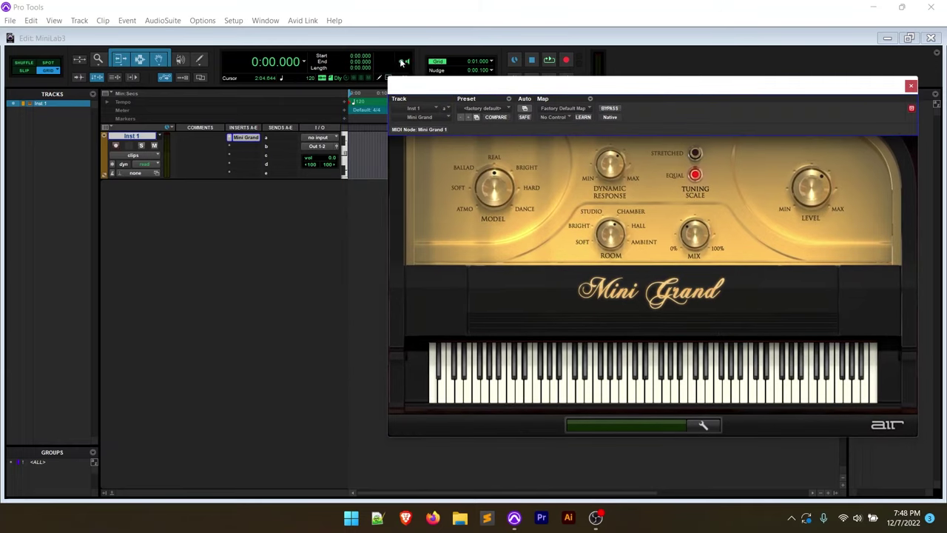
pyautogui.click(116, 146)
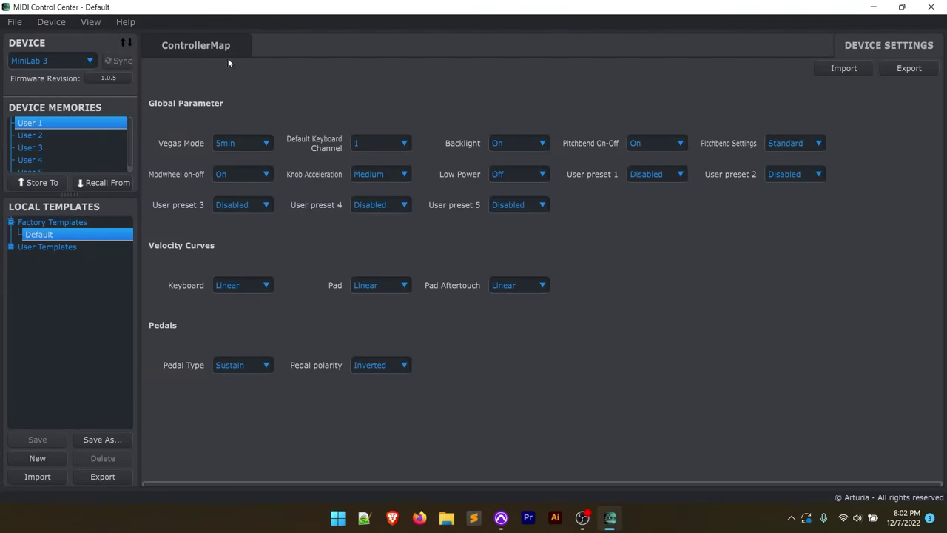
# Back on the controller map, select pads 2 and 3, leaving pad 3 on note D1
pyautogui.click(204, 46)
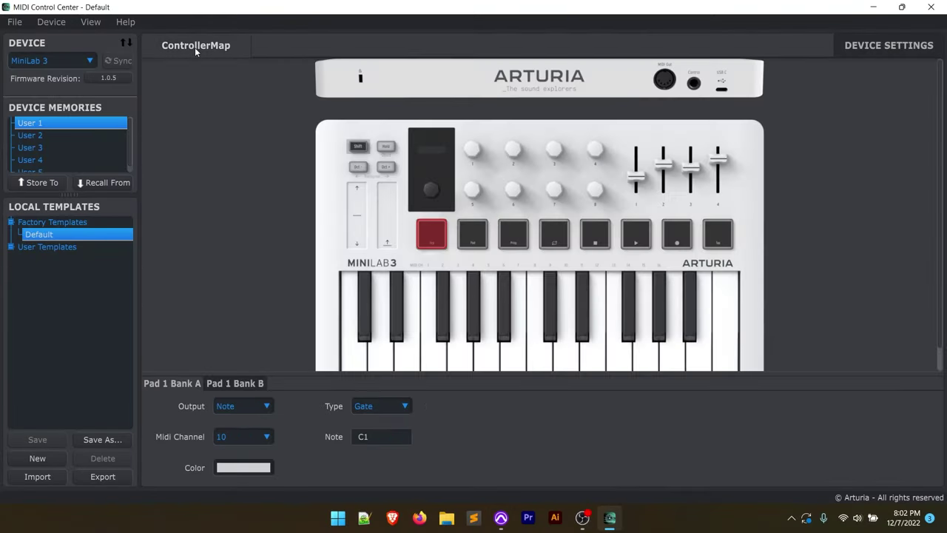
pyautogui.click(472, 234)
pyautogui.click(518, 238)
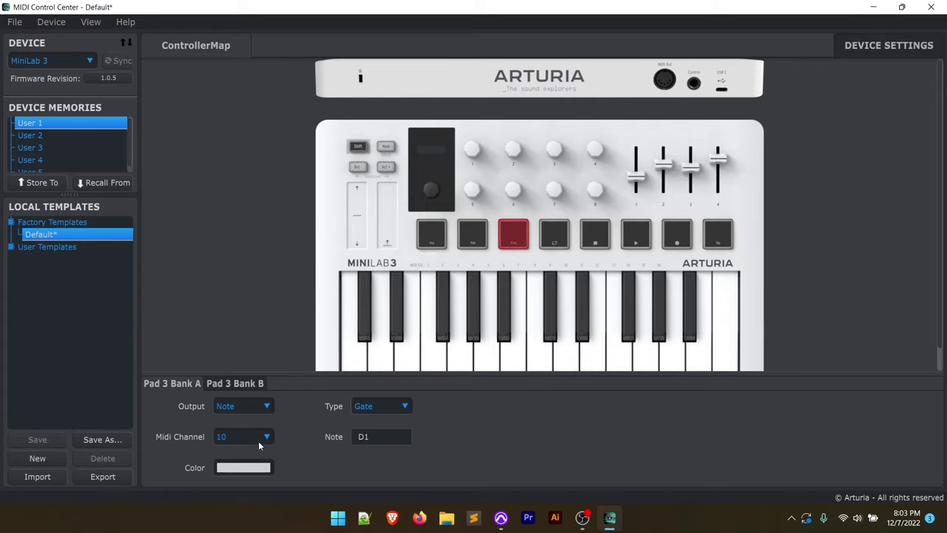
pyautogui.click(400, 438)
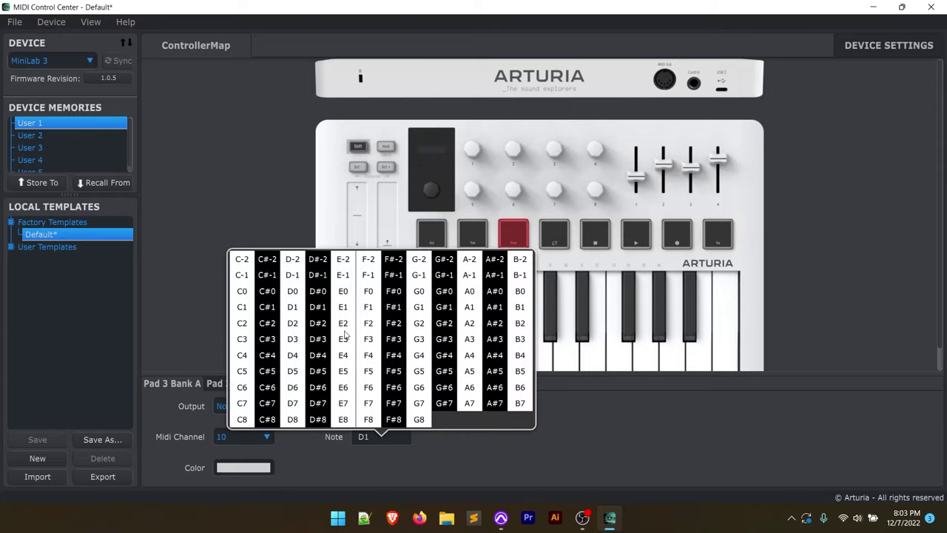
pyautogui.click(530, 436)
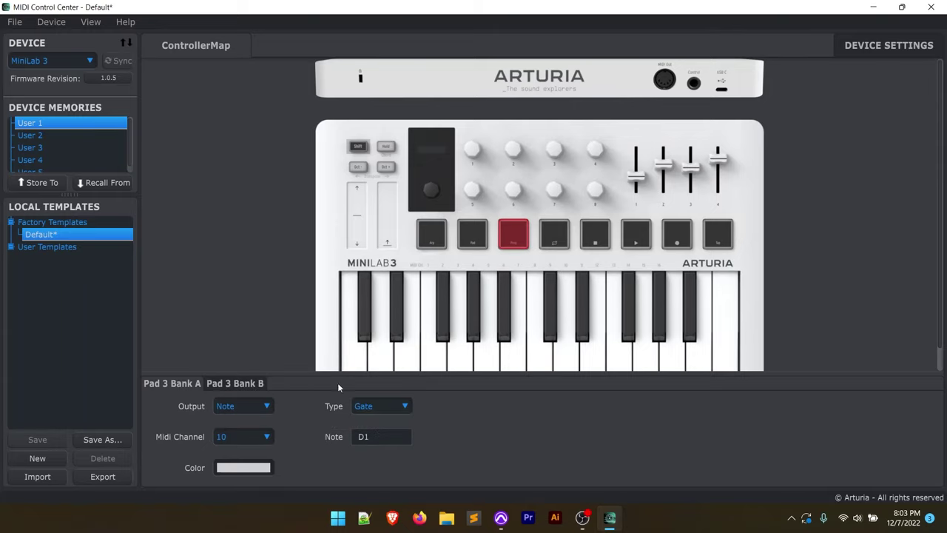